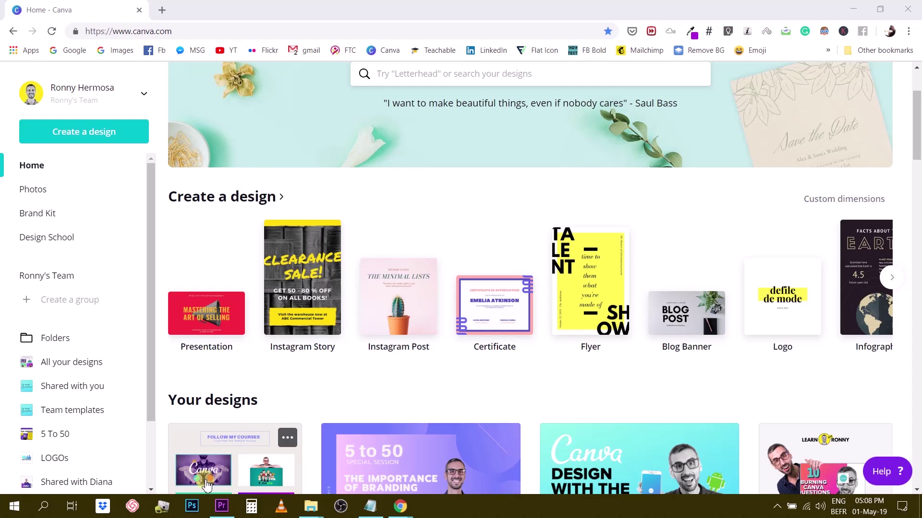
Scroll through Your designs to the 'Canva updates April 19' presentation and open it
{"action": "left_click", "coordinate": [185, 331]}
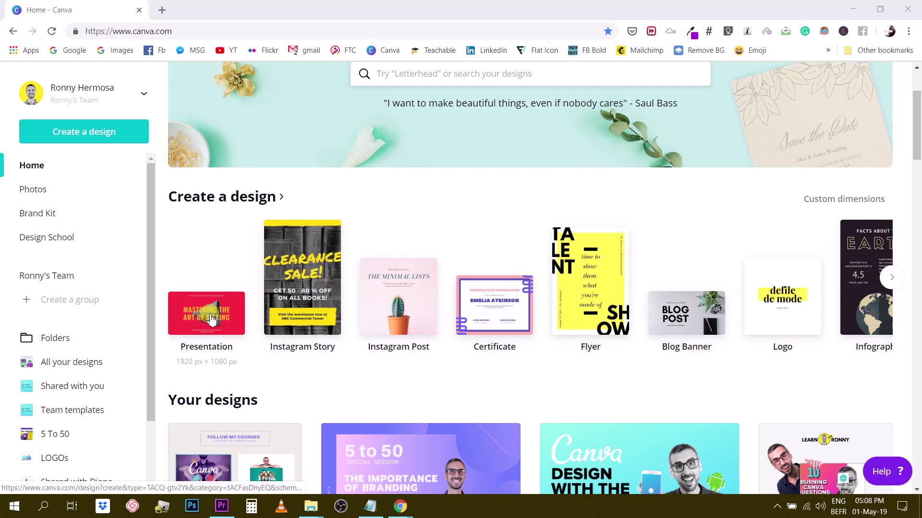
{"action": "scroll", "coordinate": [212, 317], "scroll_direction": "down", "scroll_amount": 5}
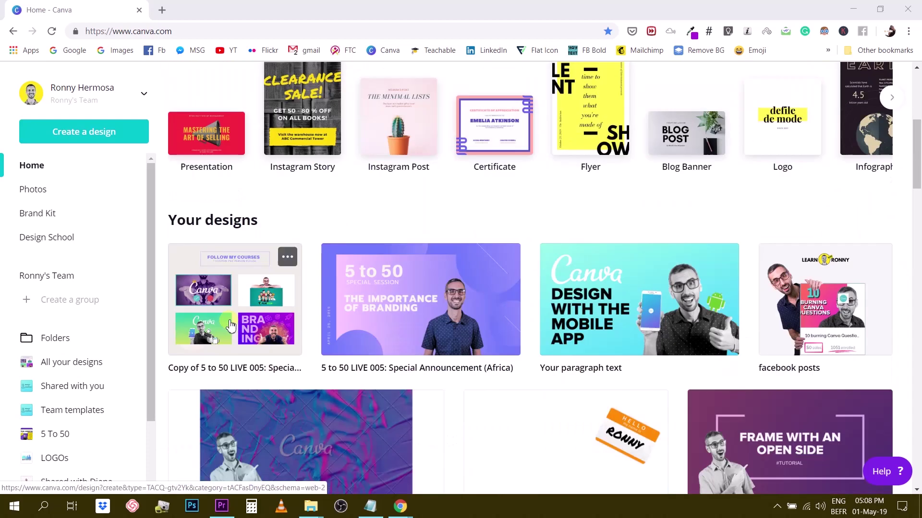
{"action": "scroll", "coordinate": [475, 399], "scroll_direction": "down", "scroll_amount": 3}
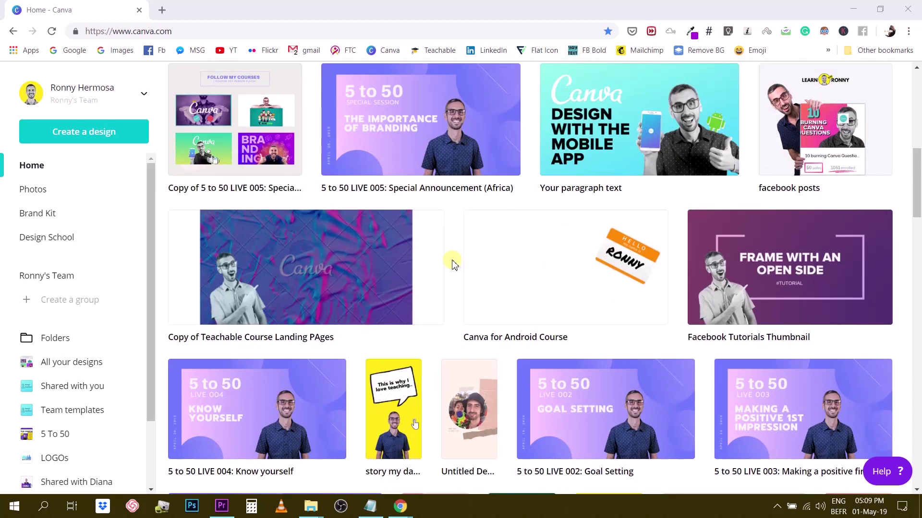
{"action": "scroll", "coordinate": [453, 264], "scroll_direction": "down", "scroll_amount": 11}
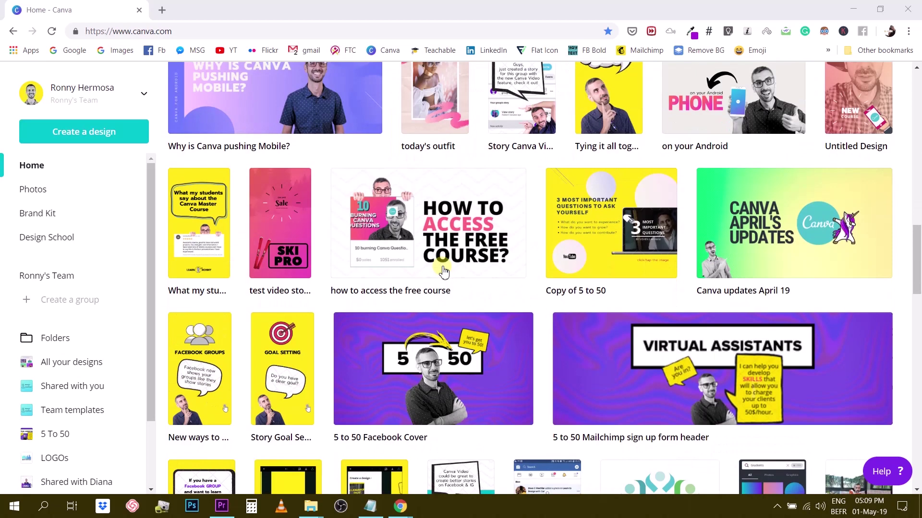
{"action": "mouse_move", "coordinate": [443, 271]}
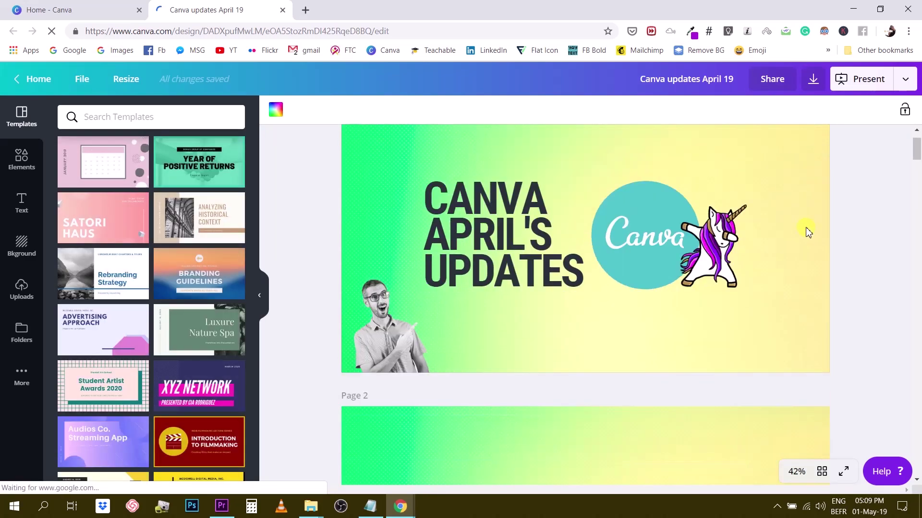
{"action": "scroll", "coordinate": [808, 232], "scroll_direction": "down", "scroll_amount": 8}
{"action": "scroll", "coordinate": [808, 232], "scroll_direction": "down", "scroll_amount": 20}
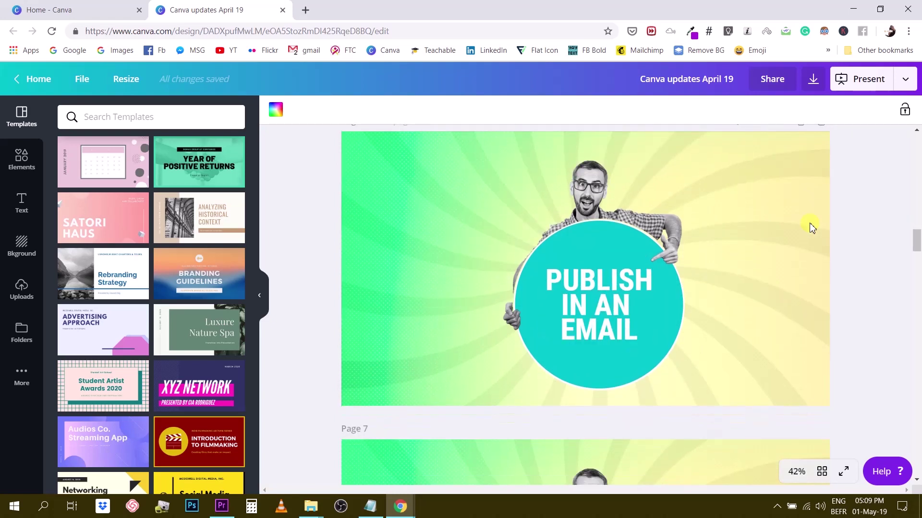
{"action": "scroll", "coordinate": [811, 228], "scroll_direction": "down", "scroll_amount": 20}
{"action": "scroll", "coordinate": [810, 228], "scroll_direction": "down", "scroll_amount": 15}
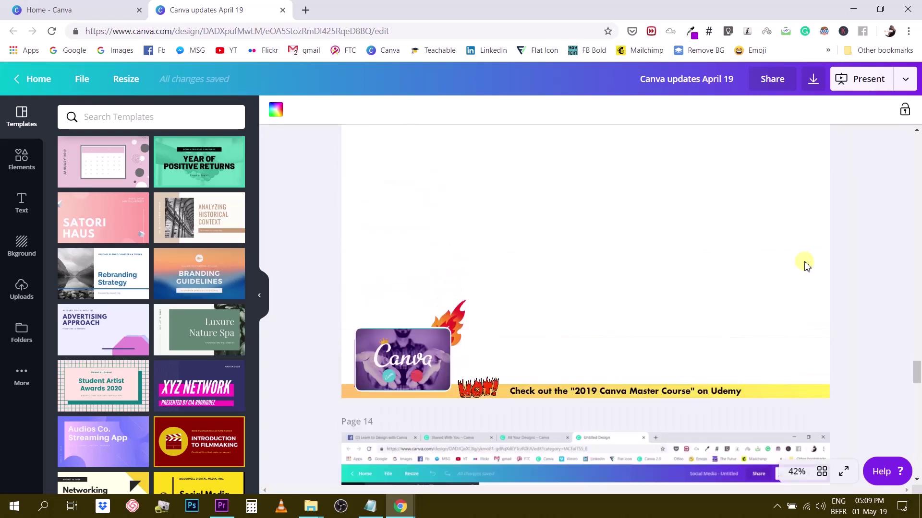
{"action": "scroll", "coordinate": [811, 227], "scroll_direction": "up", "scroll_amount": 20}
{"action": "left_click_drag", "start_coordinate": [914, 295], "coordinate": [919, 147]}
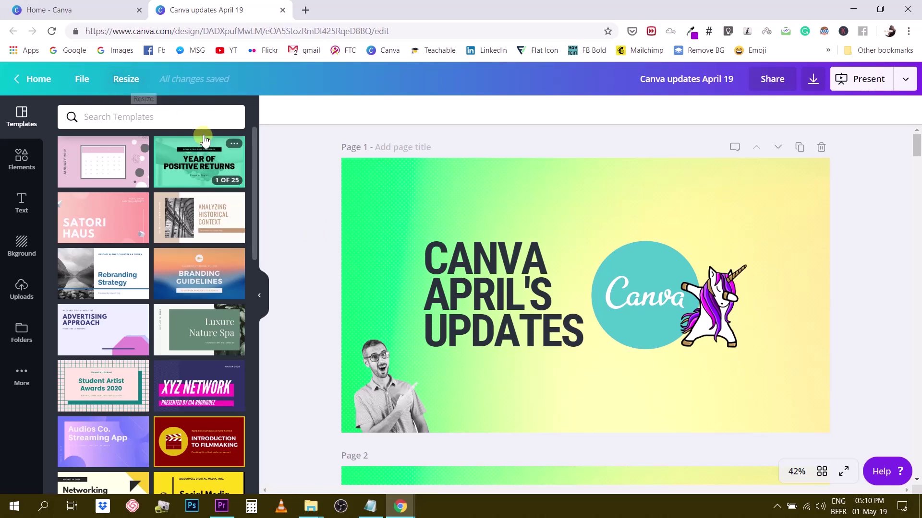
{"action": "left_click", "coordinate": [121, 86]}
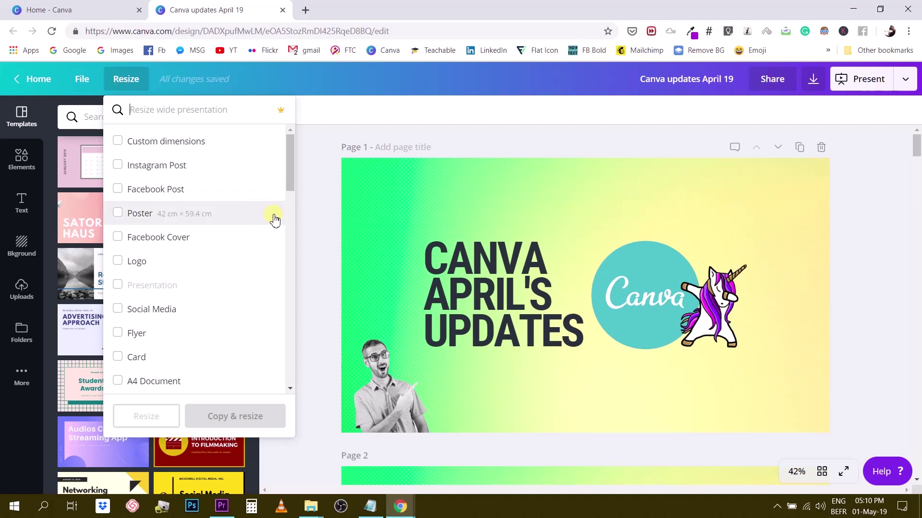
{"action": "scroll", "coordinate": [182, 178], "scroll_direction": "down", "scroll_amount": 6}
{"action": "scroll", "coordinate": [183, 178], "scroll_direction": "down", "scroll_amount": 12}
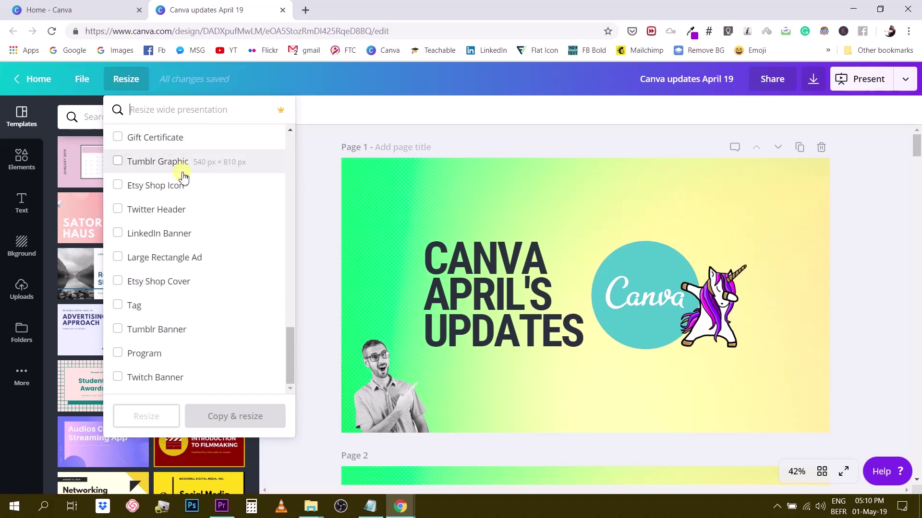
{"action": "scroll", "coordinate": [207, 300], "scroll_direction": "up", "scroll_amount": 12}
{"action": "scroll", "coordinate": [207, 267], "scroll_direction": "up", "scroll_amount": 6}
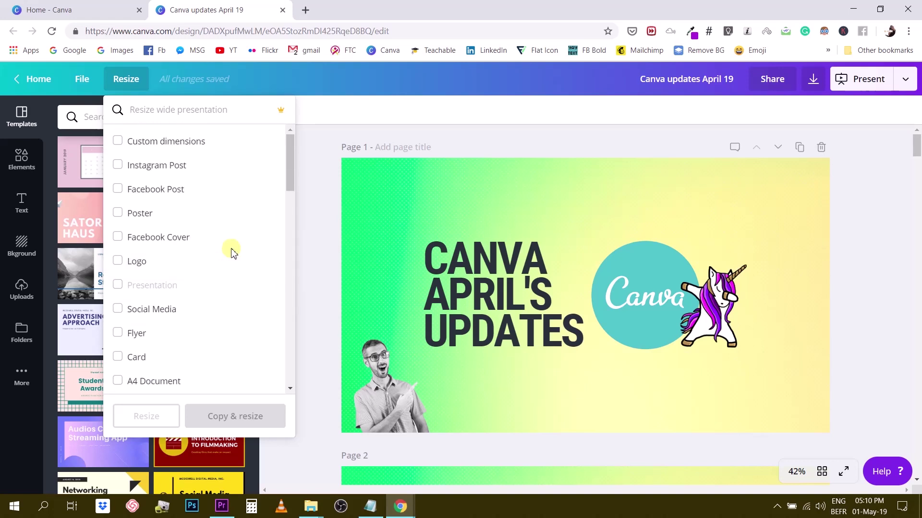
{"action": "left_click", "coordinate": [862, 192]}
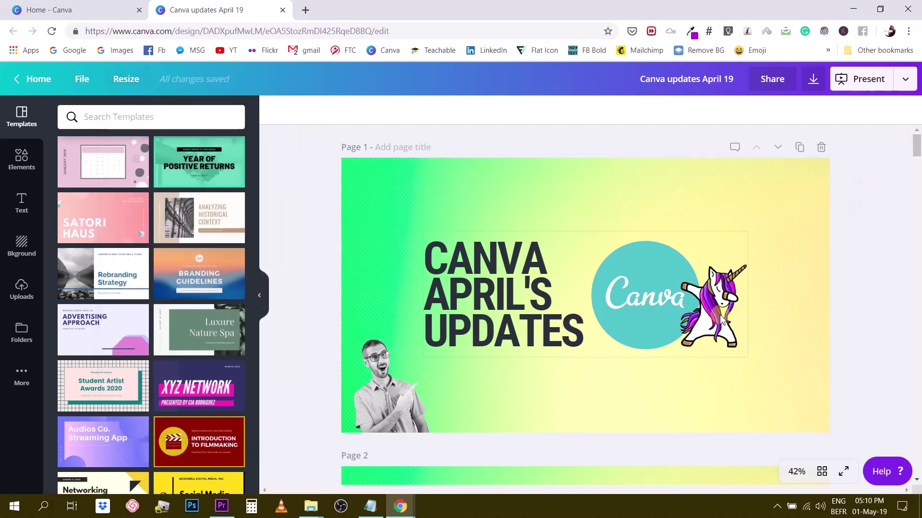
{"action": "scroll", "coordinate": [711, 307], "scroll_direction": "down", "scroll_amount": 20}
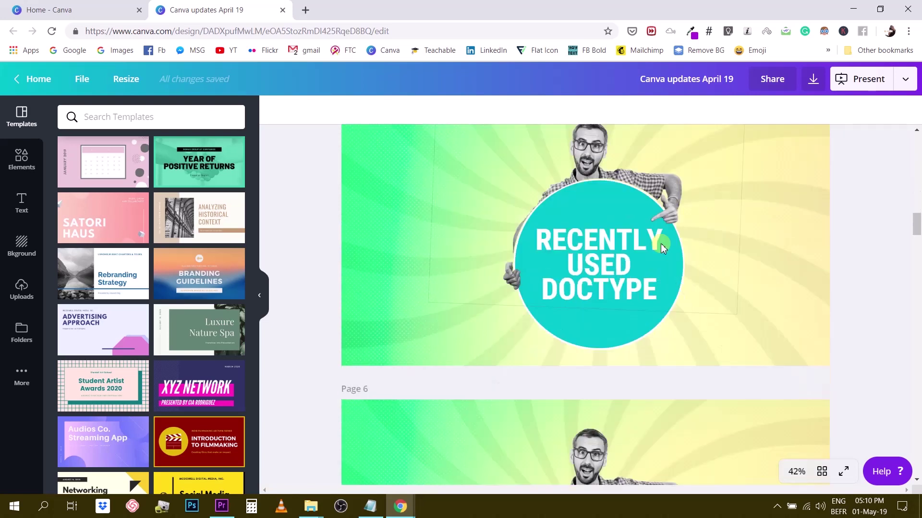
{"action": "scroll", "coordinate": [657, 250], "scroll_direction": "down", "scroll_amount": 5}
{"action": "scroll", "coordinate": [653, 247], "scroll_direction": "up", "scroll_amount": 20}
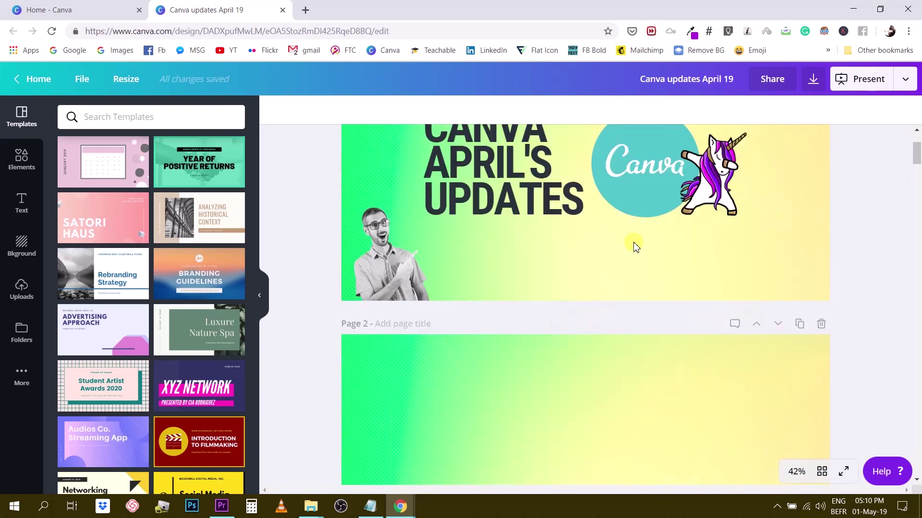
{"action": "scroll", "coordinate": [633, 241], "scroll_direction": "up", "scroll_amount": 1}
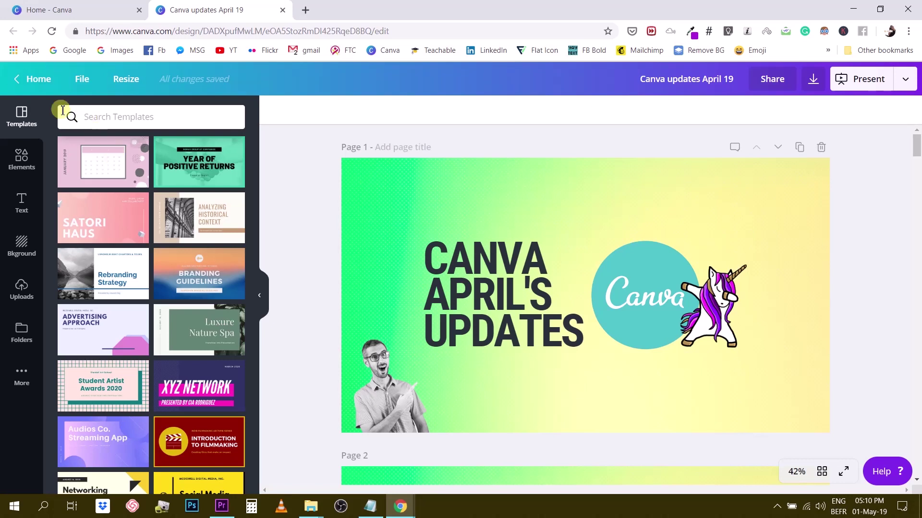
Duplicate the presentation and title the copy 'Magic Resize Demo'
{"action": "left_click", "coordinate": [82, 85]}
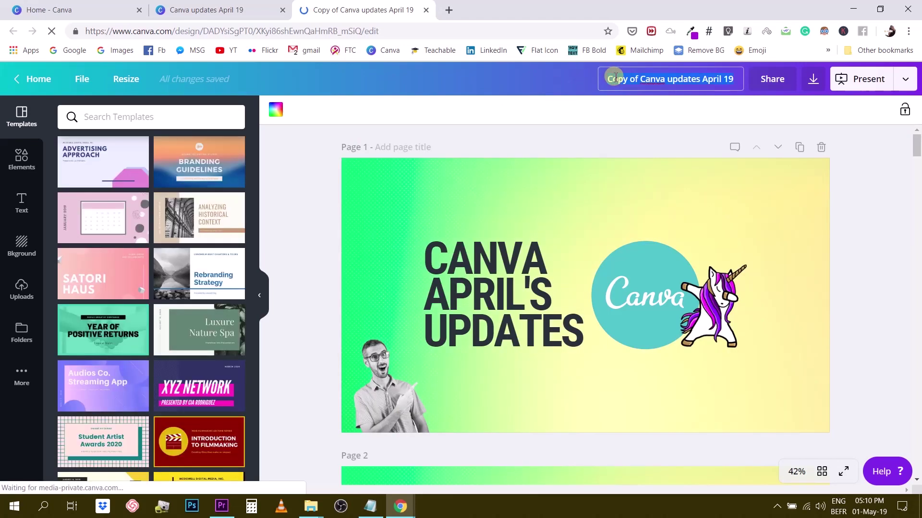
{"action": "type", "text": "Mag"}
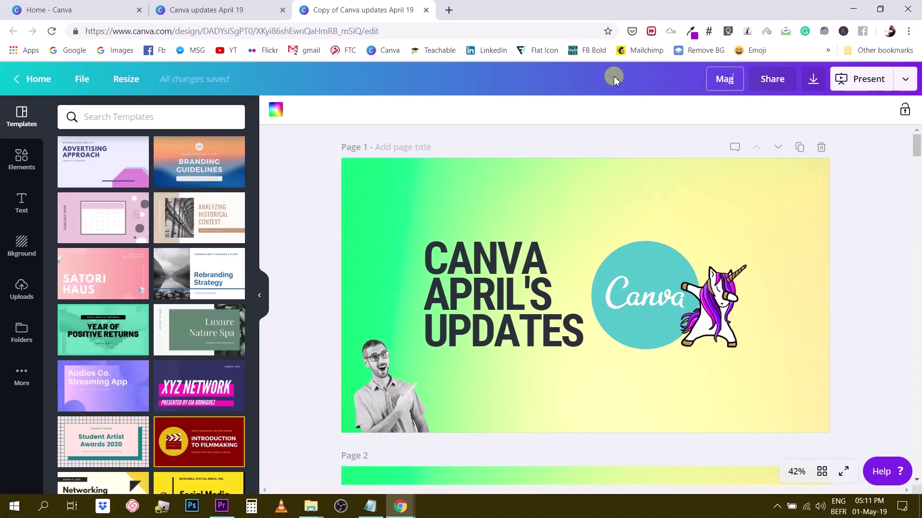
{"action": "type", "text": "ic Rezi"}
{"action": "key", "text": "BackSpace"}
{"action": "key", "text": "BackSpace"}
{"action": "type", "text": "size"}
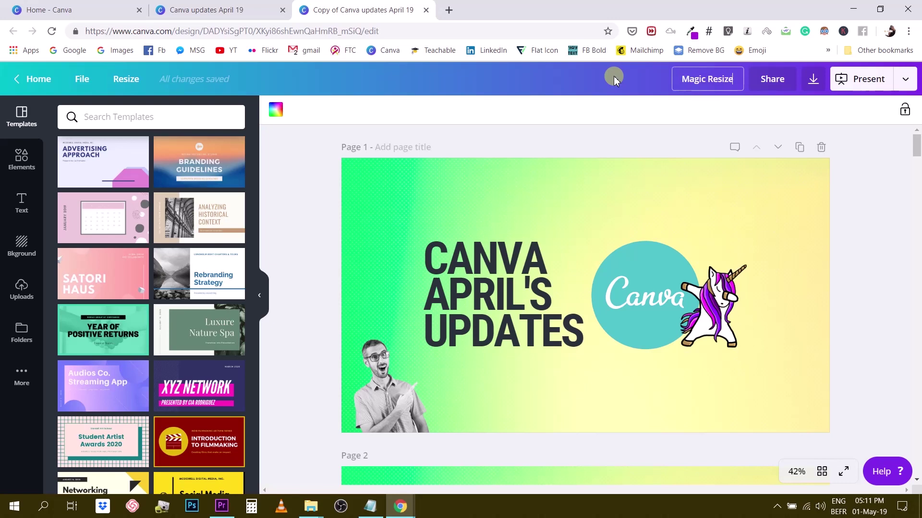
{"action": "type", "text": " Demo"}
{"action": "key", "text": "Return"}
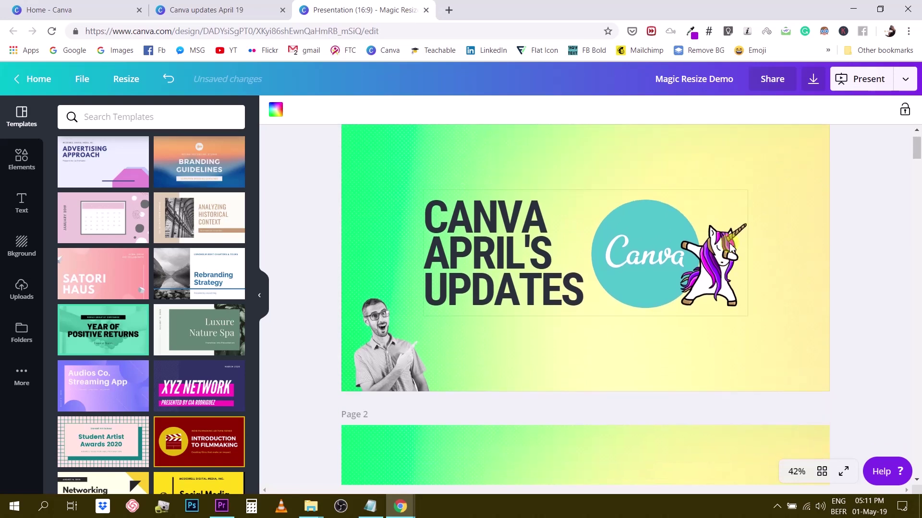
In the page grid, delete all sixteen pages except the title page and COLOR SEARCH
{"action": "left_click", "coordinate": [821, 471]}
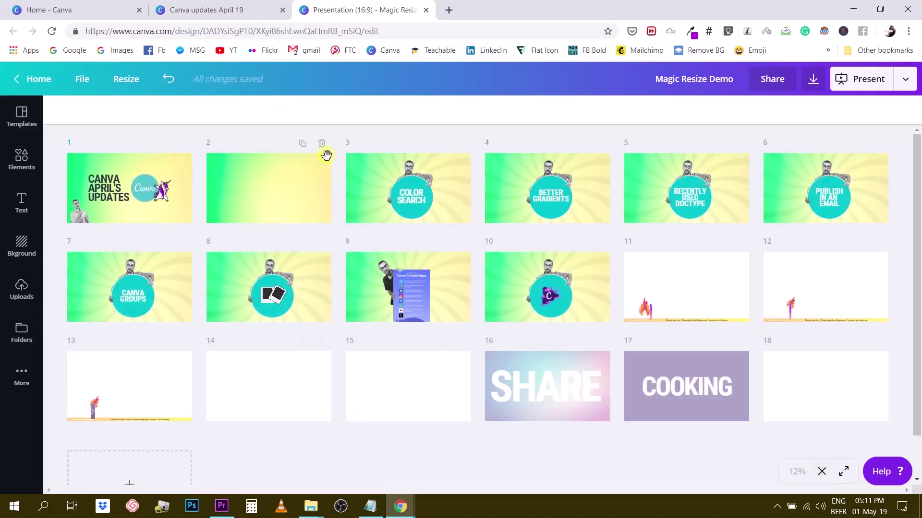
{"action": "left_click", "coordinate": [321, 146]}
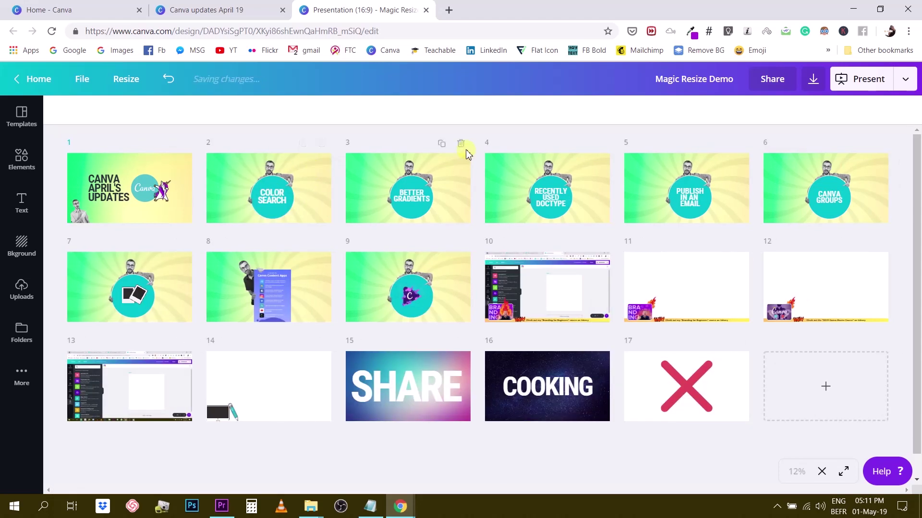
{"action": "left_click", "coordinate": [462, 144]}
{"action": "left_click", "coordinate": [462, 144]}
{"action": "left_click", "coordinate": [462, 144]}
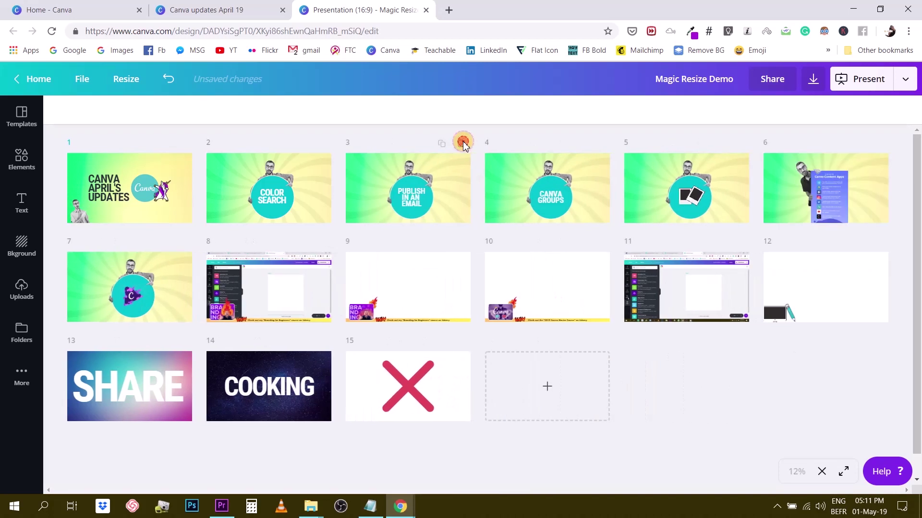
{"action": "left_click", "coordinate": [463, 143]}
{"action": "left_click", "coordinate": [463, 143]}
{"action": "left_click", "coordinate": [462, 143]}
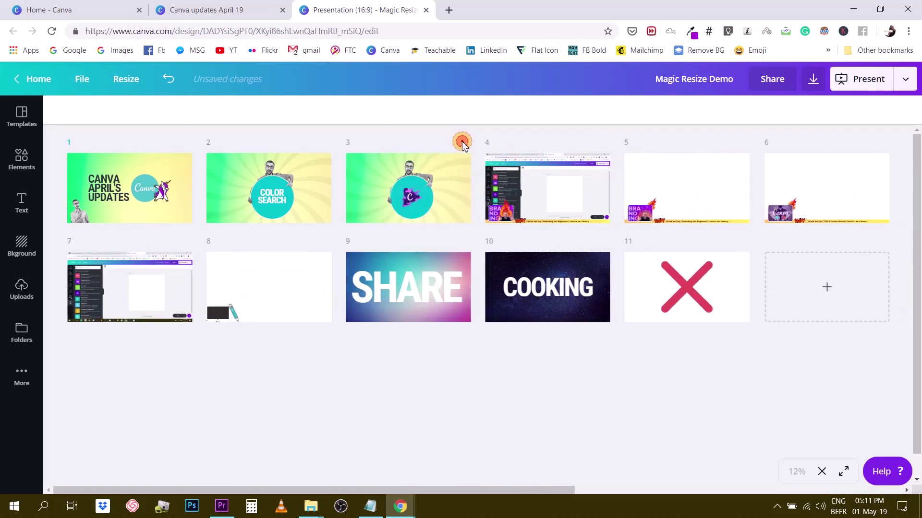
{"action": "left_click", "coordinate": [461, 143]}
{"action": "left_click", "coordinate": [461, 143]}
{"action": "left_click", "coordinate": [461, 143]}
{"action": "left_click", "coordinate": [460, 144]}
{"action": "left_click", "coordinate": [460, 144]}
{"action": "left_click", "coordinate": [460, 144]}
{"action": "left_click", "coordinate": [462, 143]}
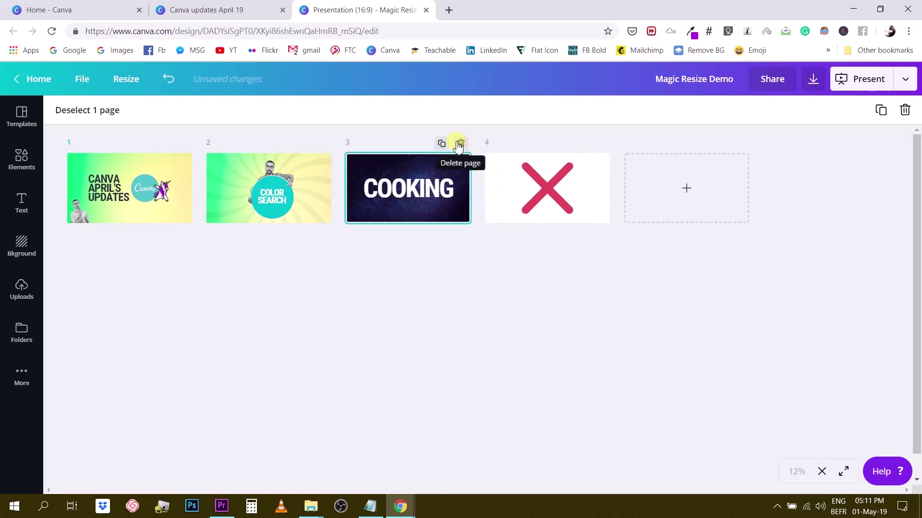
{"action": "left_click", "coordinate": [463, 143]}
{"action": "left_click", "coordinate": [462, 143]}
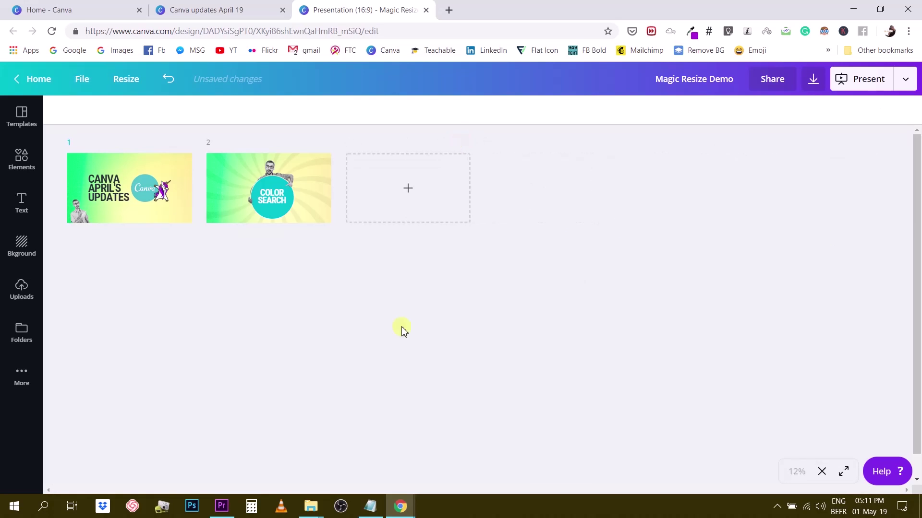
Back in the editor, open Resize with Custom dimensions ticked at 1920 × 1080 px
{"action": "left_click", "coordinate": [822, 472]}
{"action": "scroll", "coordinate": [646, 406], "scroll_direction": "down", "scroll_amount": 5}
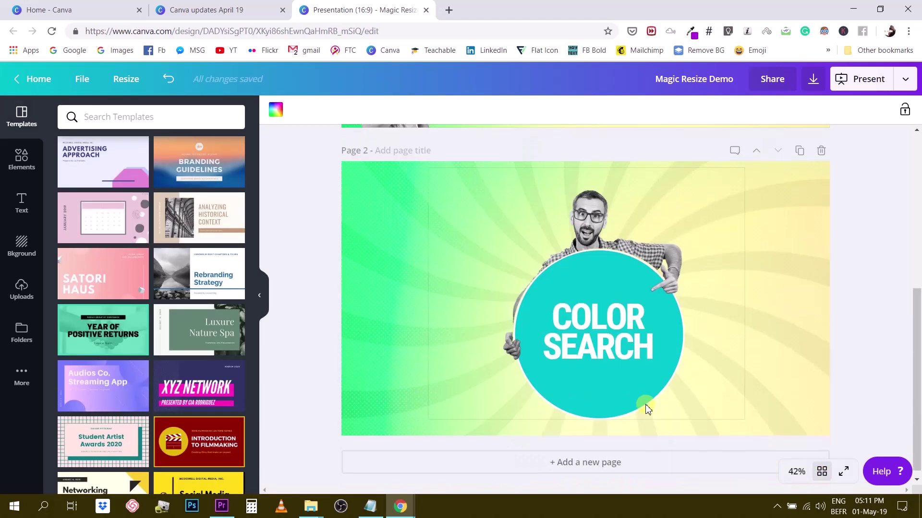
{"action": "scroll", "coordinate": [638, 407], "scroll_direction": "up", "scroll_amount": 4}
{"action": "scroll", "coordinate": [638, 395], "scroll_direction": "down", "scroll_amount": 5}
{"action": "scroll", "coordinate": [638, 395], "scroll_direction": "up", "scroll_amount": 5}
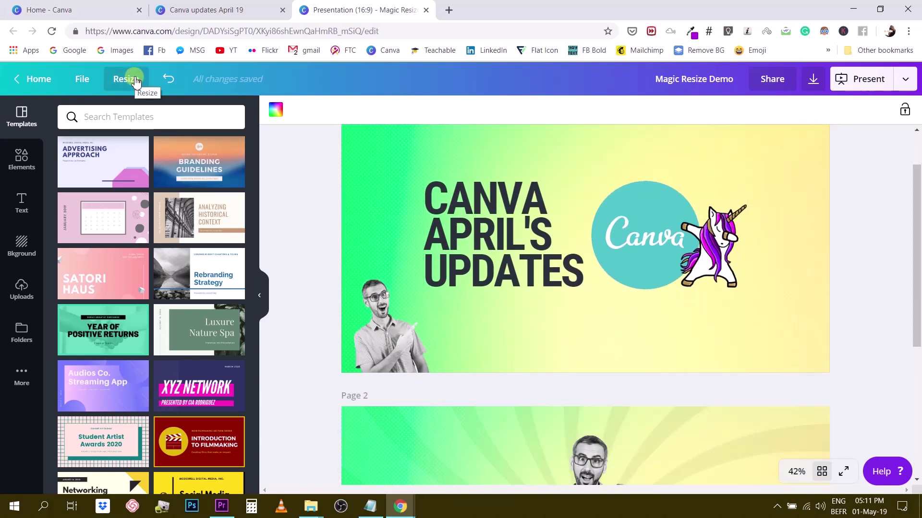
{"action": "left_click", "coordinate": [133, 88]}
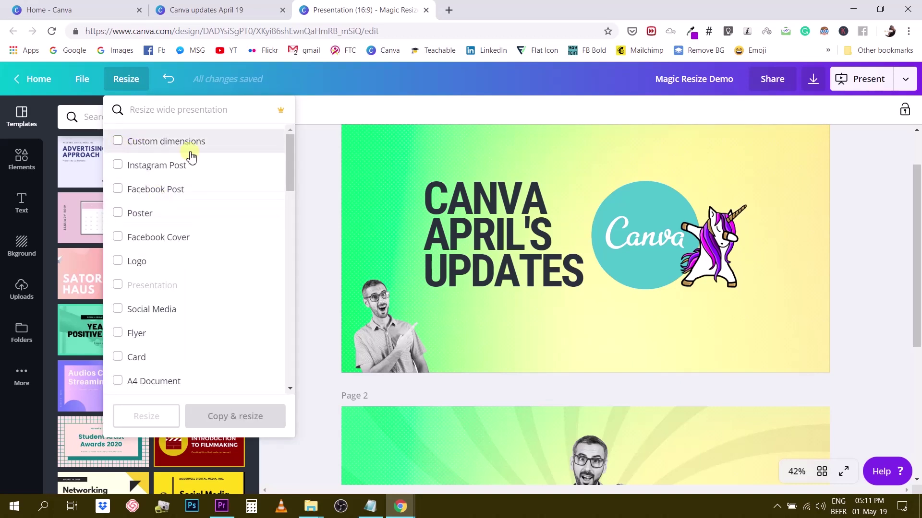
{"action": "left_click", "coordinate": [156, 144]}
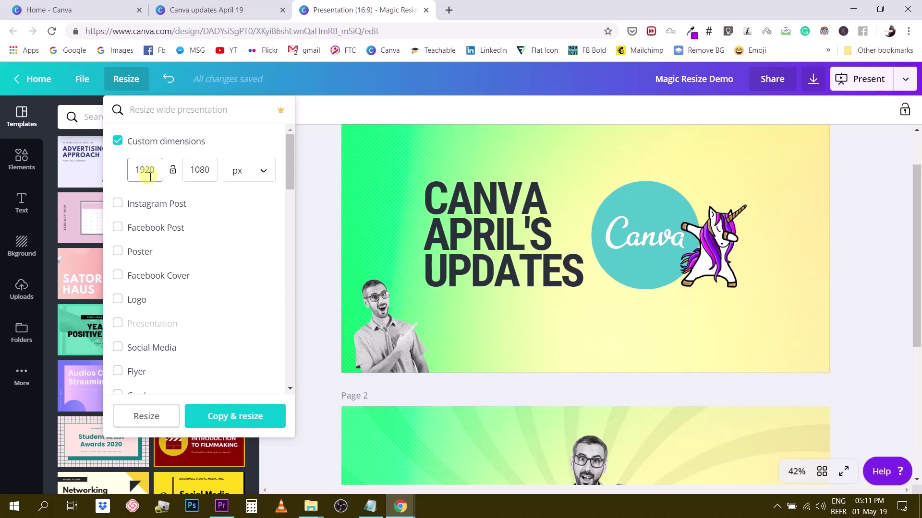
{"action": "double_click", "coordinate": [154, 177]}
{"action": "double_click", "coordinate": [196, 170]}
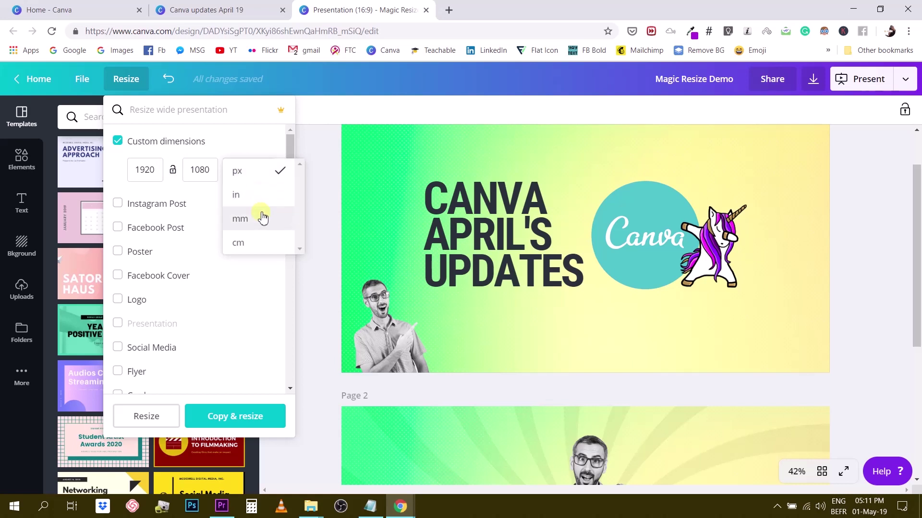
Untick Custom dimensions and select Instagram Post, Facebook Post and Facebook Cover sizes
{"action": "left_click", "coordinate": [127, 174]}
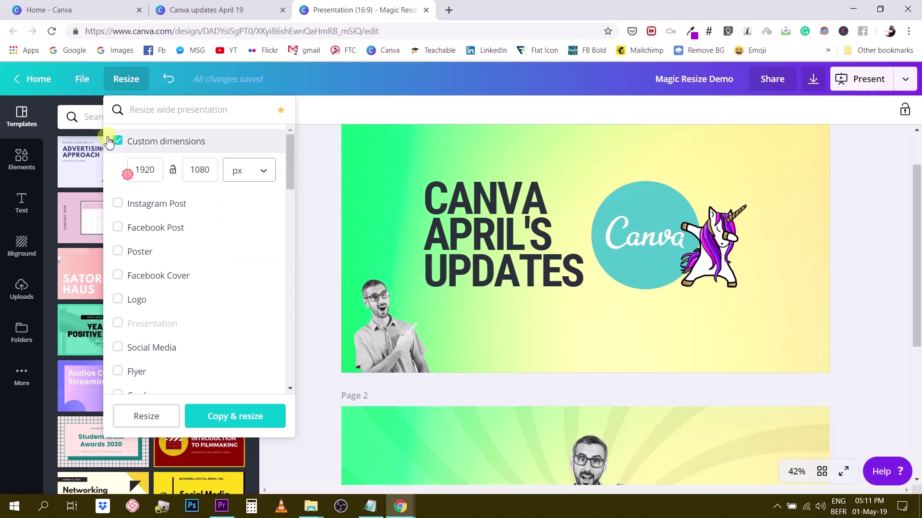
{"action": "left_click", "coordinate": [117, 144]}
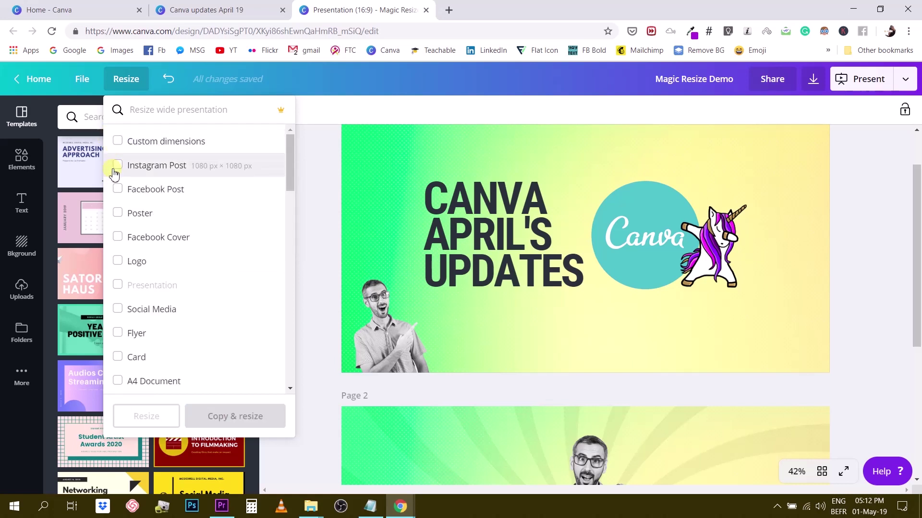
{"action": "left_click", "coordinate": [118, 165]}
{"action": "left_click", "coordinate": [118, 189]}
{"action": "left_click", "coordinate": [116, 238]}
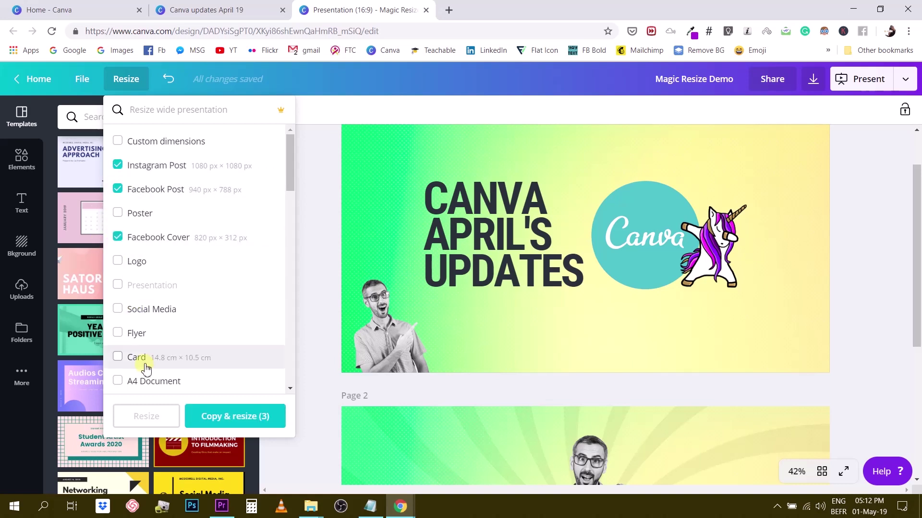
Add A4 Document and YouTube Channel Art, then create the five resized copies
{"action": "scroll", "coordinate": [119, 363], "scroll_direction": "down", "scroll_amount": 3}
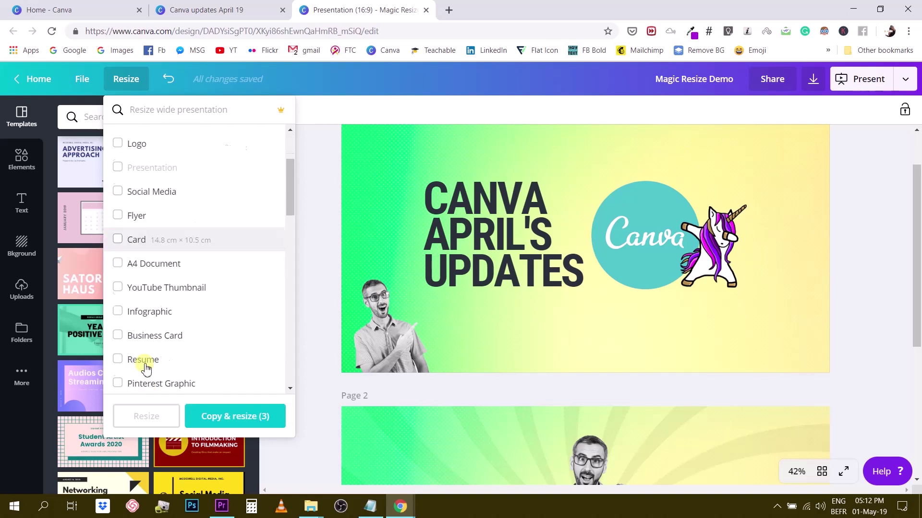
{"action": "left_click", "coordinate": [117, 261]}
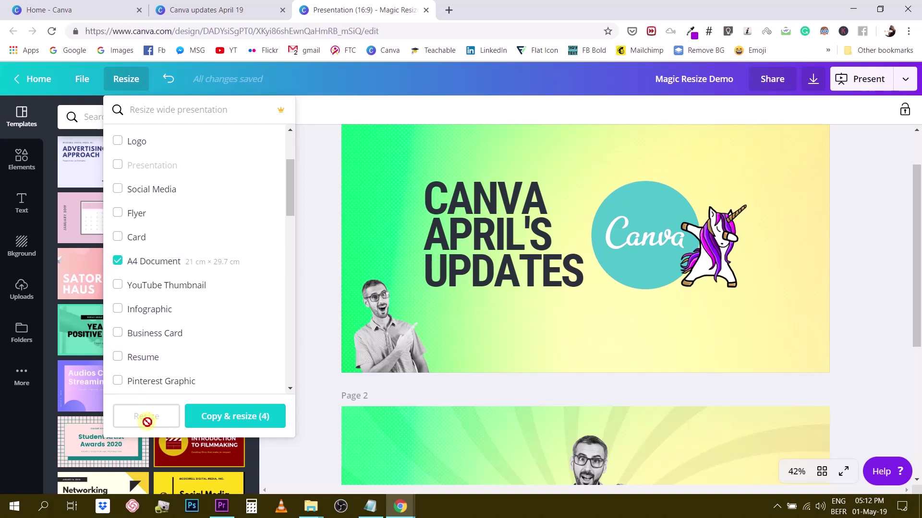
{"action": "scroll", "coordinate": [171, 331], "scroll_direction": "down", "scroll_amount": 4}
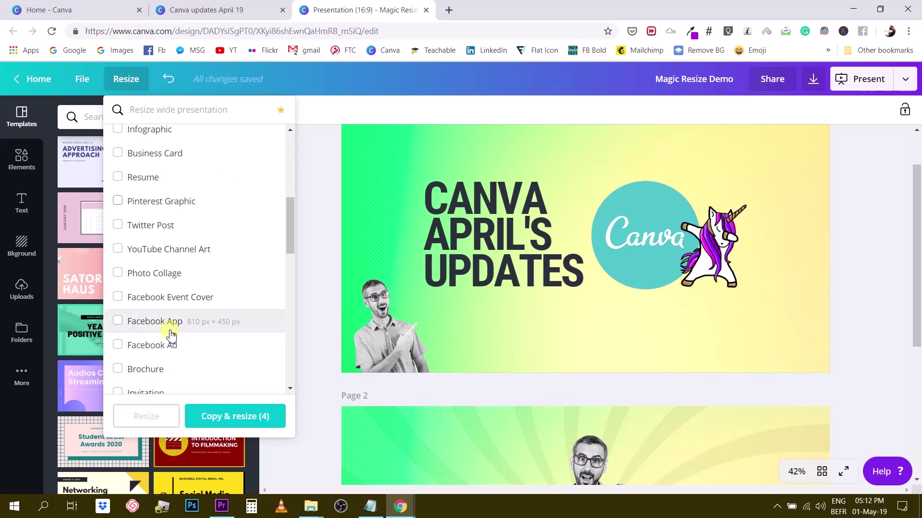
{"action": "left_click", "coordinate": [122, 248]}
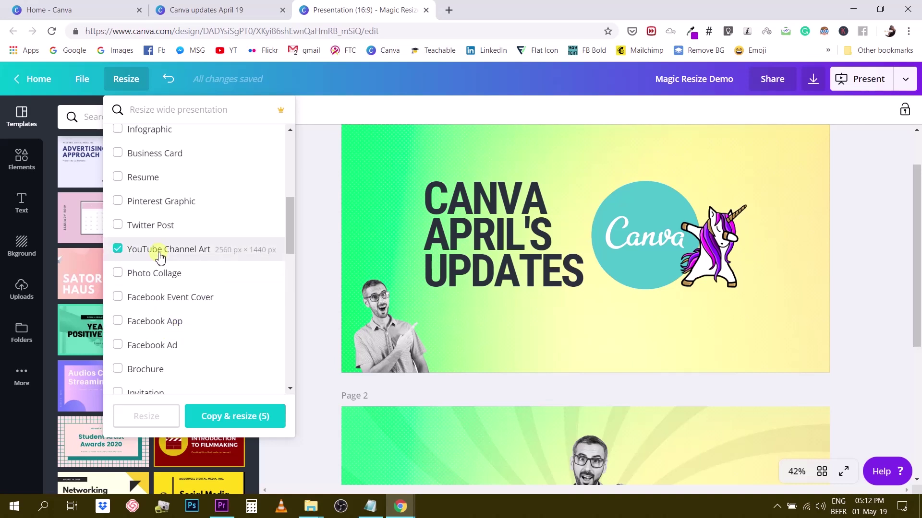
{"action": "scroll", "coordinate": [206, 354], "scroll_direction": "up", "scroll_amount": 3}
{"action": "scroll", "coordinate": [205, 353], "scroll_direction": "down", "scroll_amount": 2}
{"action": "left_click", "coordinate": [227, 417]}
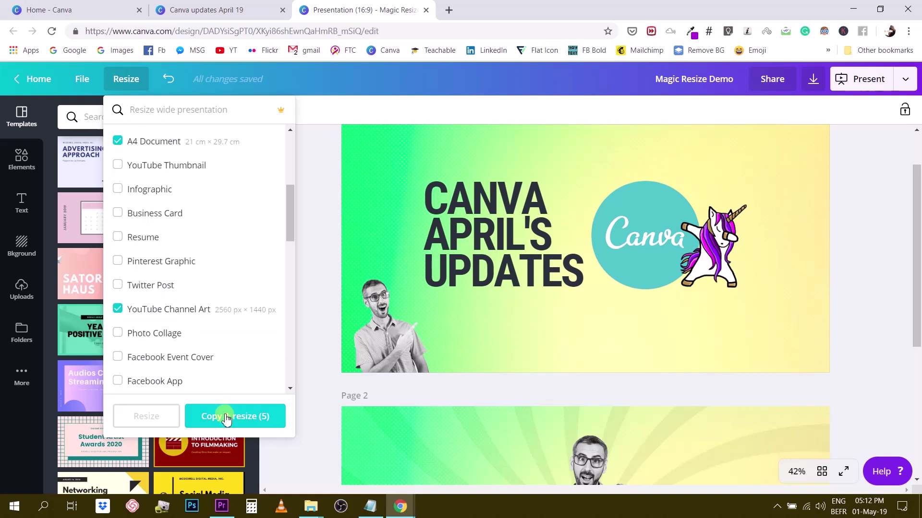
{"action": "scroll", "coordinate": [144, 206], "scroll_direction": "up", "scroll_amount": 4}
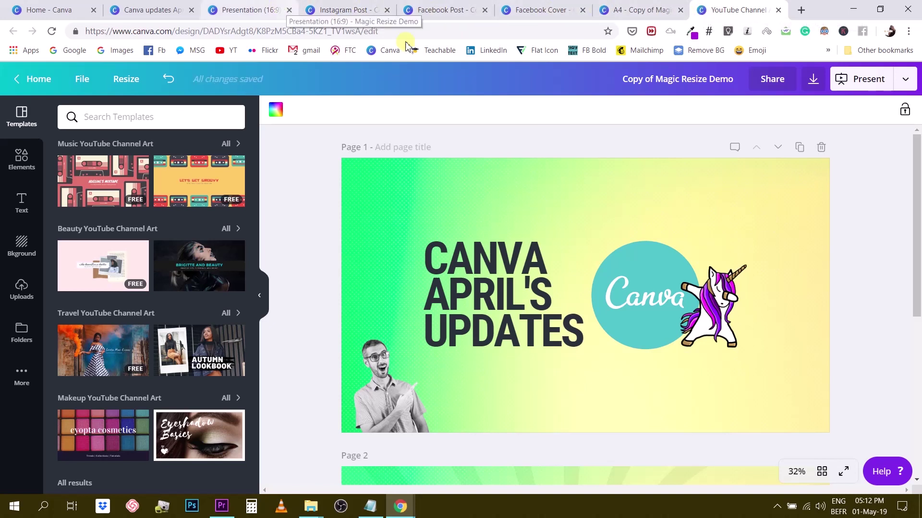
Close the original 'Canva updates April 19' tab and switch to the Instagram Post copy
{"action": "left_click", "coordinate": [244, 11]}
{"action": "left_click", "coordinate": [164, 11]}
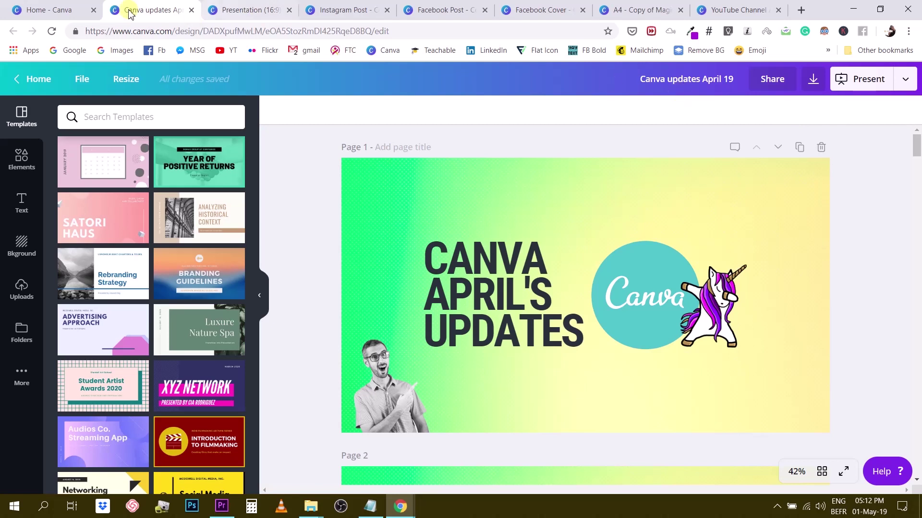
{"action": "left_click", "coordinate": [191, 10]}
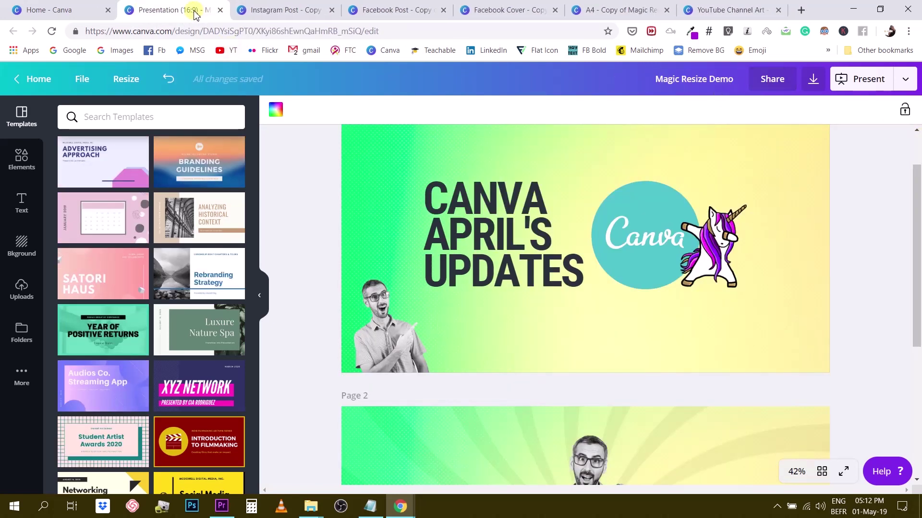
{"action": "scroll", "coordinate": [636, 301], "scroll_direction": "down", "scroll_amount": 5}
{"action": "scroll", "coordinate": [634, 299], "scroll_direction": "up", "scroll_amount": 6}
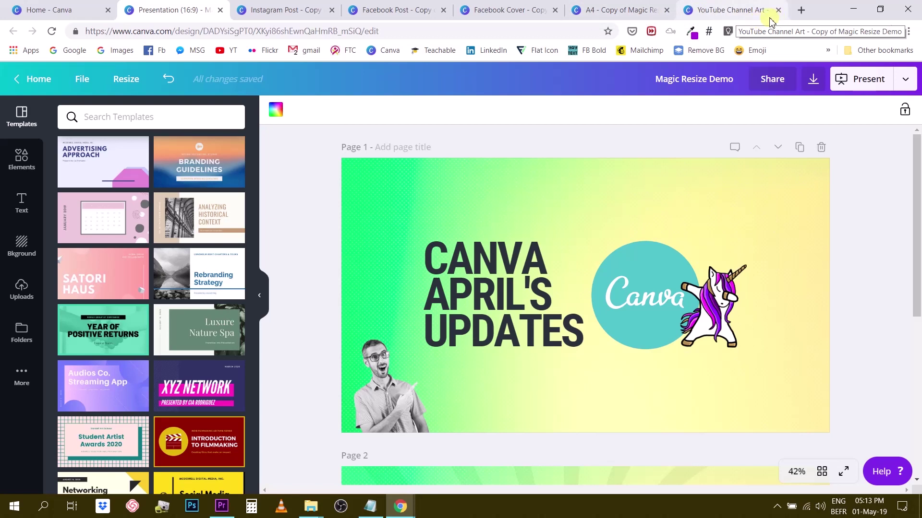
{"action": "left_click", "coordinate": [266, 9]}
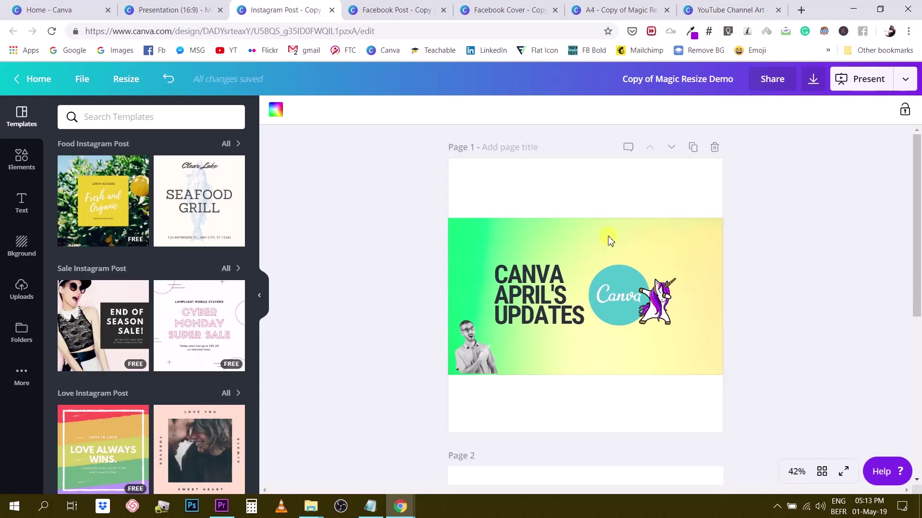
Stretch page 1's background to the square's top and bottom edges and lock it
{"action": "left_click", "coordinate": [610, 238]}
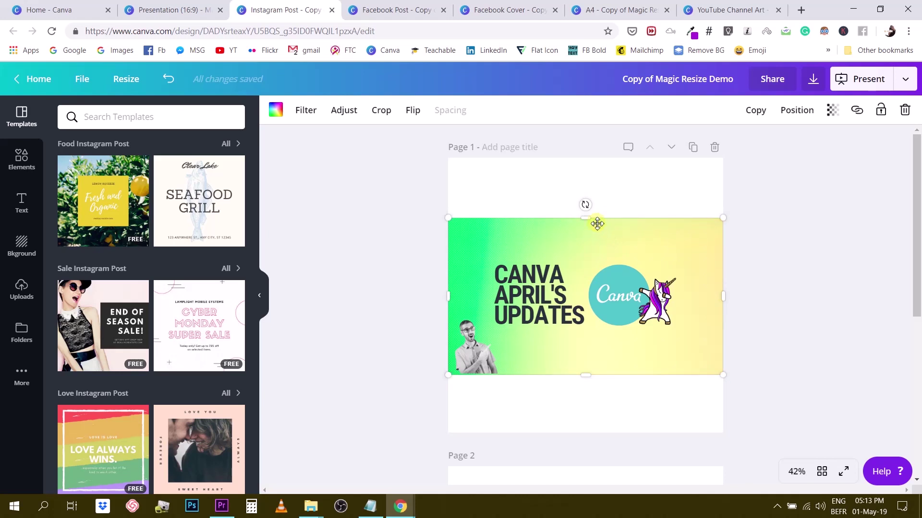
{"action": "scroll", "coordinate": [816, 232], "scroll_direction": "down", "scroll_amount": 5}
{"action": "scroll", "coordinate": [665, 245], "scroll_direction": "up", "scroll_amount": 4}
{"action": "scroll", "coordinate": [567, 181], "scroll_direction": "up", "scroll_amount": 1}
{"action": "left_click_drag", "start_coordinate": [588, 219], "coordinate": [587, 158]}
{"action": "left_click_drag", "start_coordinate": [584, 377], "coordinate": [586, 437]}
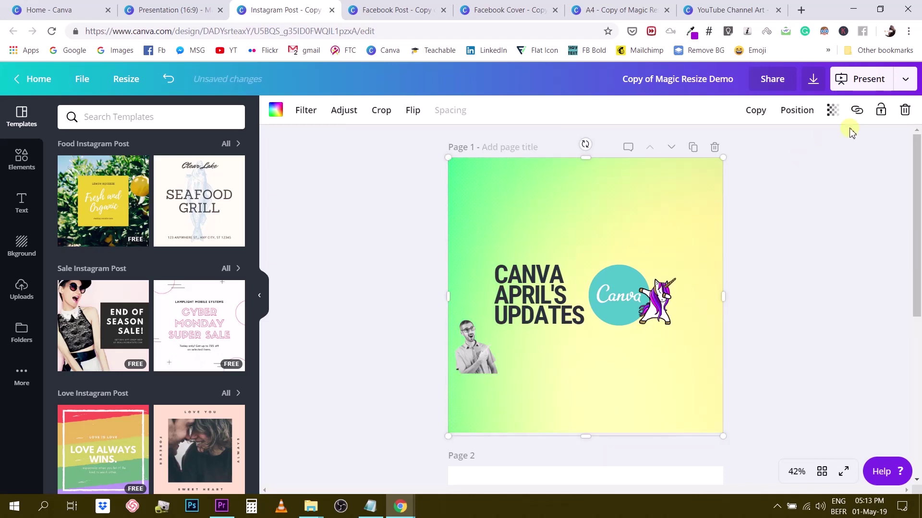
{"action": "left_click", "coordinate": [880, 113]}
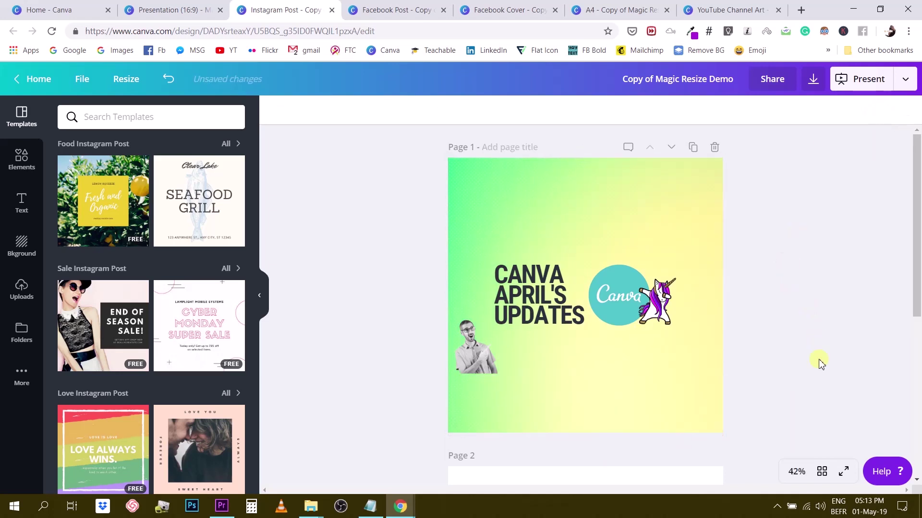
Resize and recentre the headline, logo and unicorn group, then enlarge the person cutout bottom-left
{"action": "left_click_drag", "start_coordinate": [819, 370], "coordinate": [406, 175]}
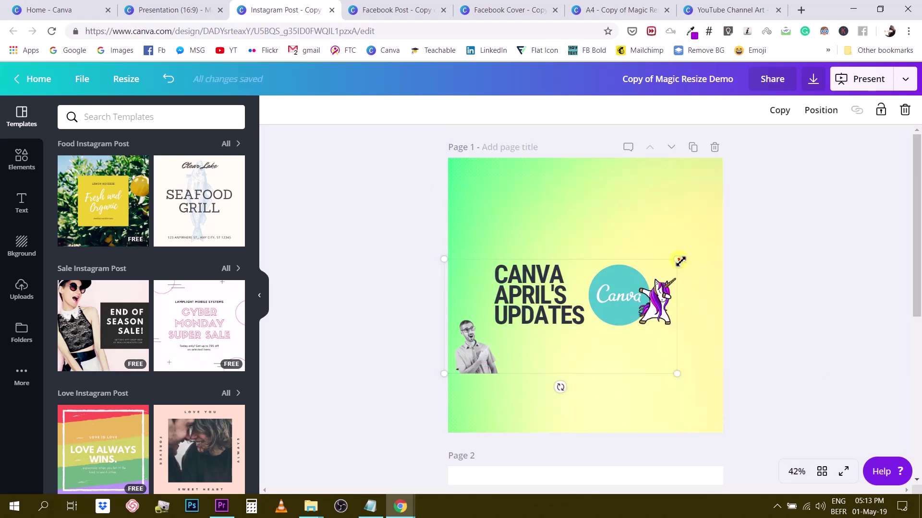
{"action": "left_click_drag", "start_coordinate": [680, 260], "coordinate": [709, 207]}
{"action": "left_click_drag", "start_coordinate": [477, 367], "coordinate": [476, 427]}
{"action": "left_click", "coordinate": [792, 275]}
{"action": "left_click_drag", "start_coordinate": [797, 367], "coordinate": [552, 269]}
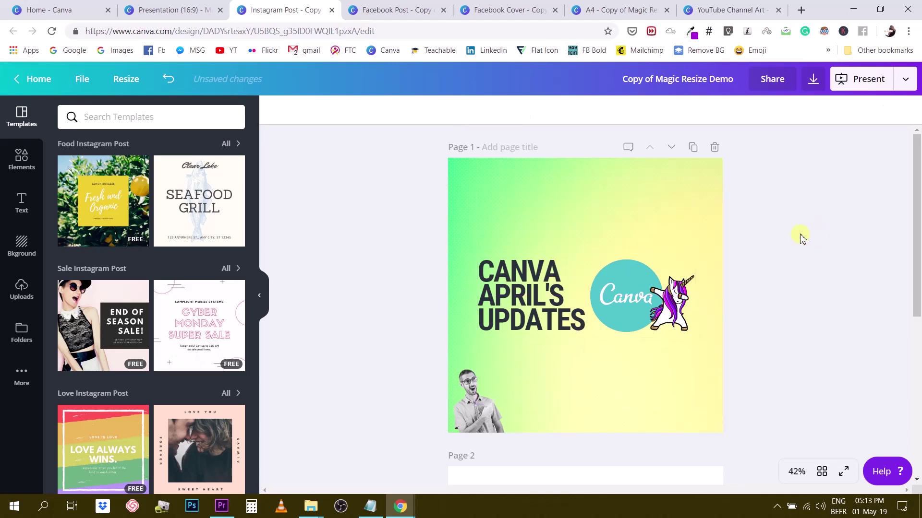
{"action": "left_click", "coordinate": [473, 391]}
{"action": "left_click_drag", "start_coordinate": [550, 349], "coordinate": [603, 306]}
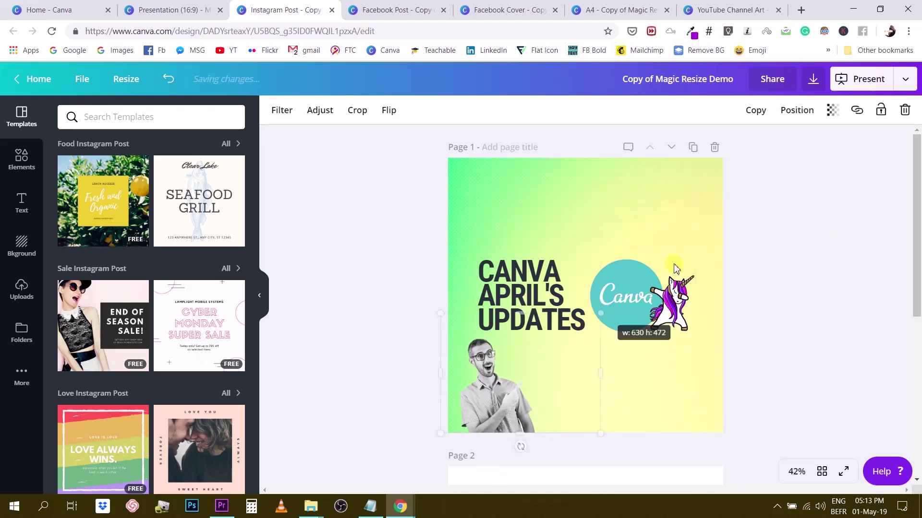
{"action": "left_click", "coordinate": [808, 262]}
Stretch and enlarge the COLOR SEARCH page's gradient background to fill the whole square
{"action": "scroll", "coordinate": [798, 267], "scroll_direction": "down", "scroll_amount": 6}
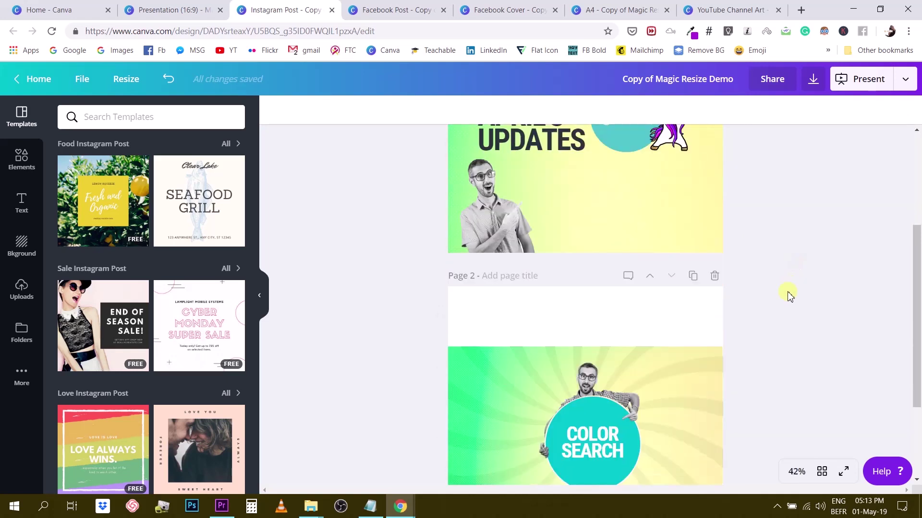
{"action": "left_click", "coordinate": [704, 260]}
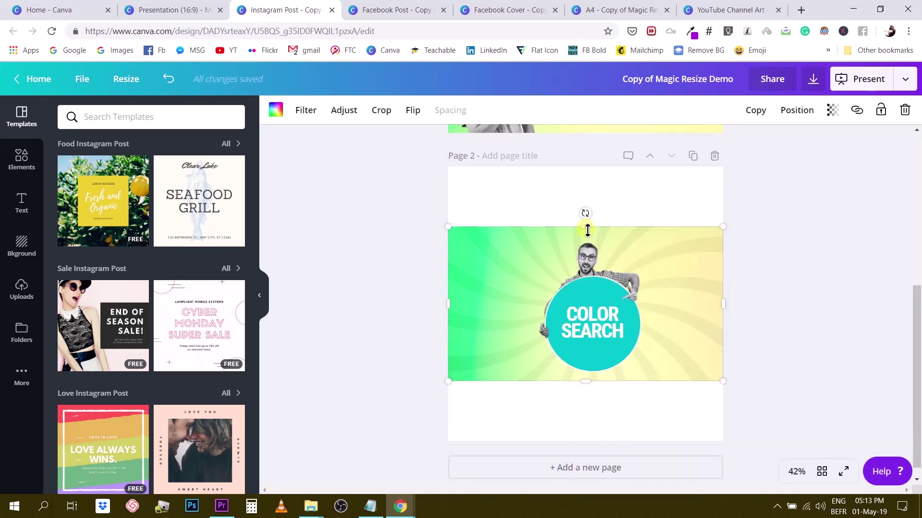
{"action": "left_click_drag", "start_coordinate": [587, 231], "coordinate": [584, 165]}
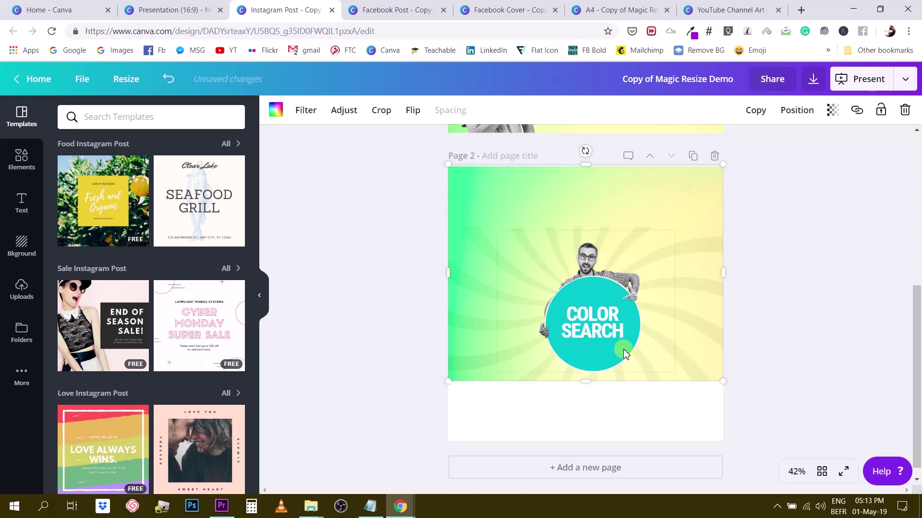
{"action": "left_click_drag", "start_coordinate": [592, 384], "coordinate": [593, 442]}
{"action": "left_click", "coordinate": [791, 285]}
{"action": "left_click", "coordinate": [470, 255]}
{"action": "left_click_drag", "start_coordinate": [720, 444], "coordinate": [779, 462]}
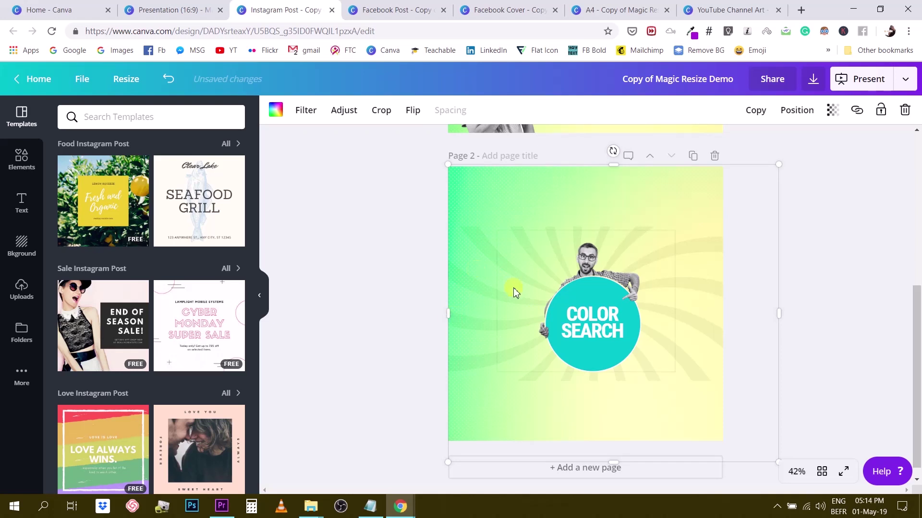
{"action": "scroll", "coordinate": [508, 293], "scroll_direction": "up", "scroll_amount": 3}
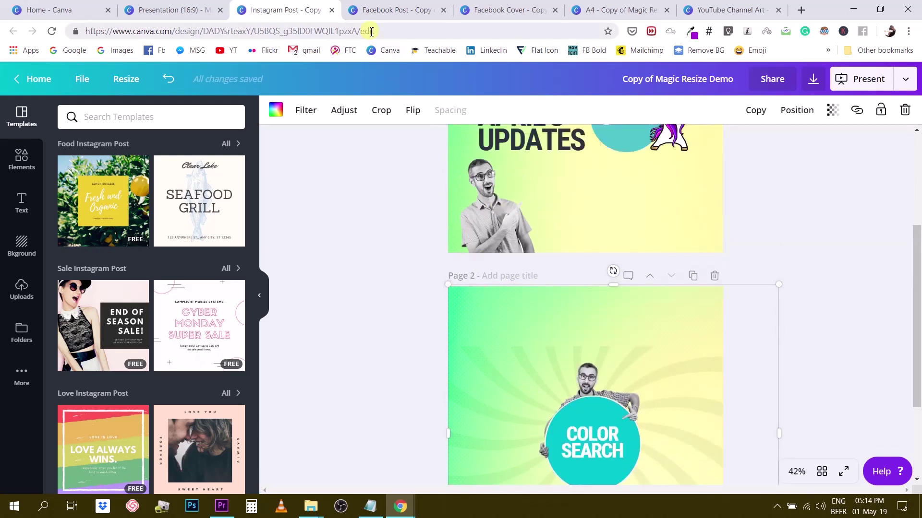
In the Facebook Post copy, stretch the title page gradient to the page's top and bottom
{"action": "left_click", "coordinate": [381, 11]}
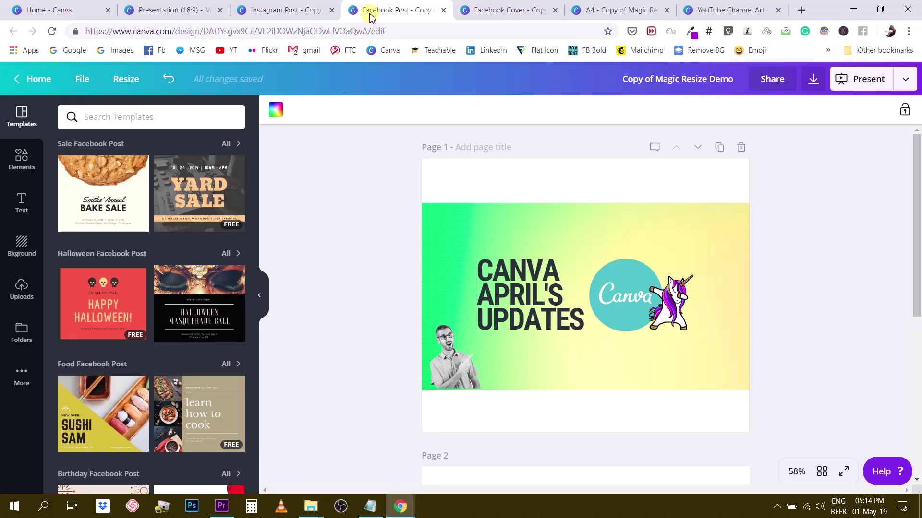
{"action": "left_click", "coordinate": [545, 225]}
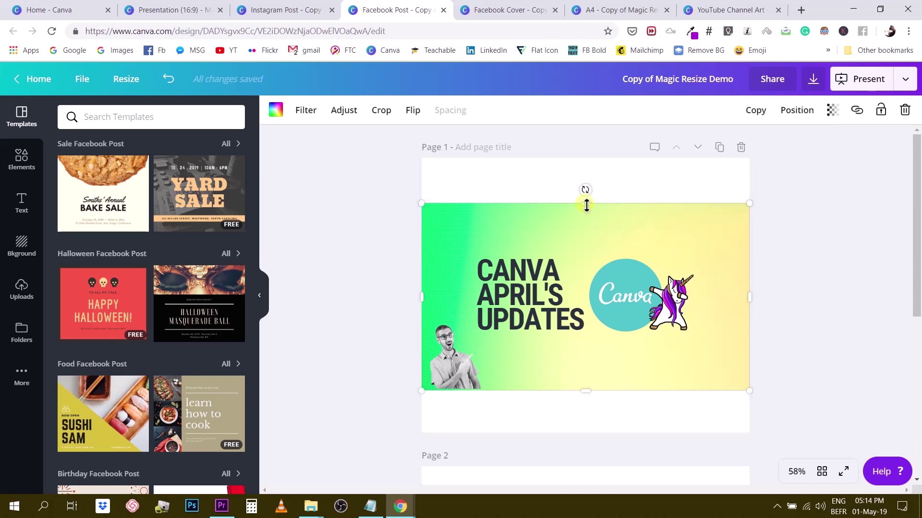
{"action": "left_click_drag", "start_coordinate": [586, 205], "coordinate": [587, 154]}
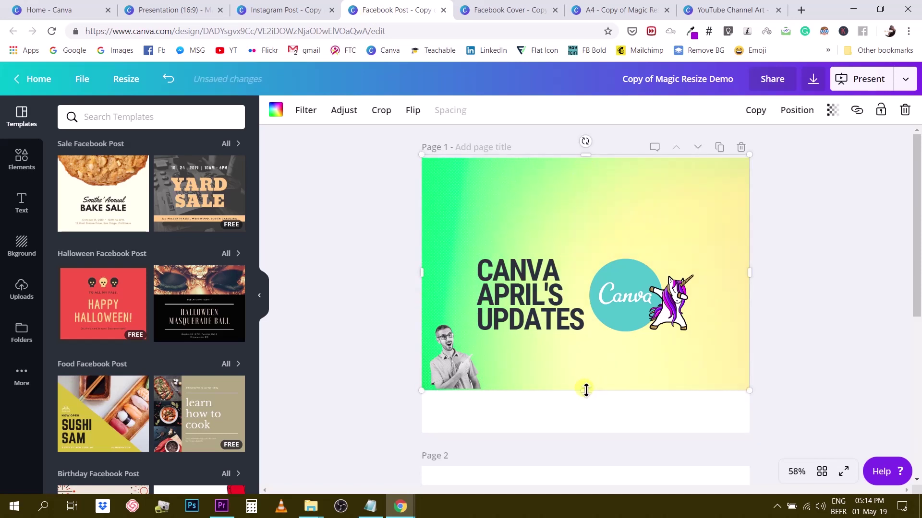
{"action": "left_click_drag", "start_coordinate": [586, 389], "coordinate": [586, 443]}
Raise the title and logo group toward centre and place the small man photo bottom-left
{"action": "left_click_drag", "start_coordinate": [375, 250], "coordinate": [691, 284]}
{"action": "left_click_drag", "start_coordinate": [639, 295], "coordinate": [643, 257]}
{"action": "left_click_drag", "start_coordinate": [456, 365], "coordinate": [471, 414]}
{"action": "left_click", "coordinate": [634, 326]}
{"action": "mouse_move", "coordinate": [647, 327]}
{"action": "left_mouse_down"}
{"action": "mouse_move", "coordinate": [626, 325]}
{"action": "mouse_move", "coordinate": [669, 323]}
{"action": "mouse_move", "coordinate": [632, 319]}
{"action": "left_mouse_up"}
{"action": "left_click_drag", "start_coordinate": [470, 418], "coordinate": [481, 388]}
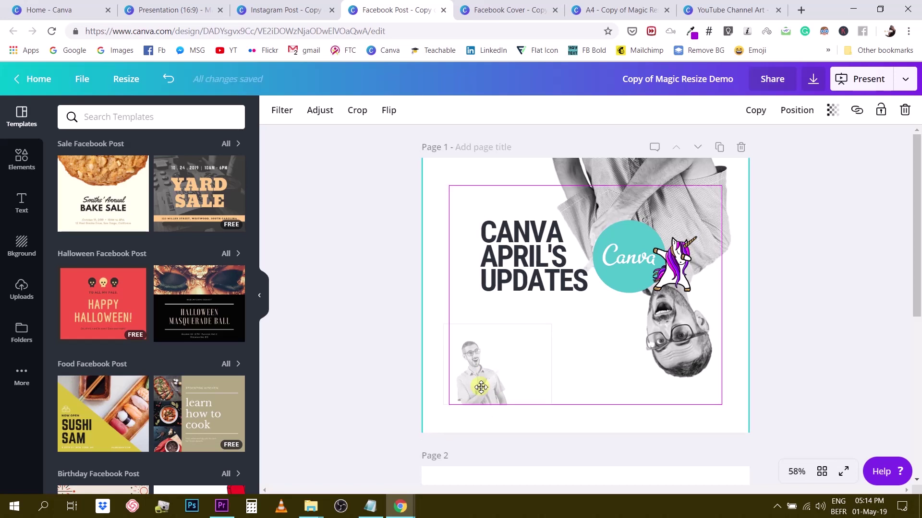
{"action": "left_click_drag", "start_coordinate": [481, 387], "coordinate": [507, 364]}
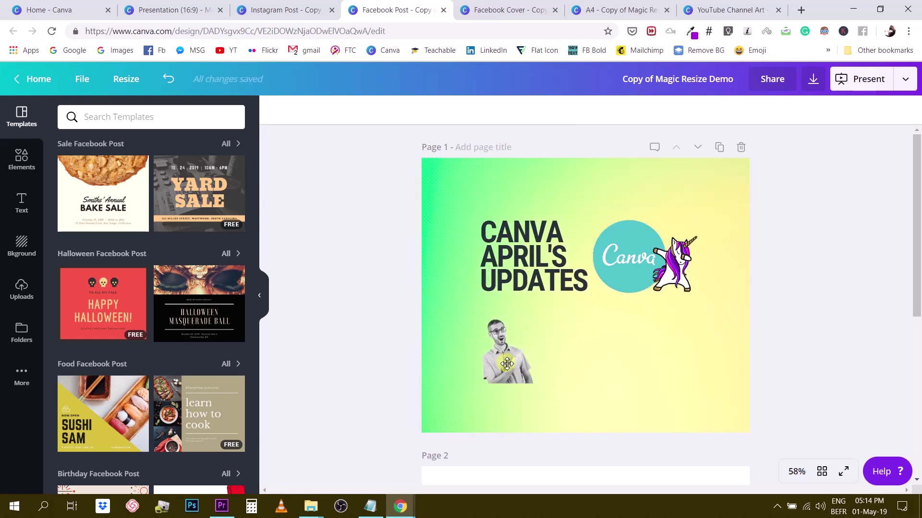
{"action": "left_click_drag", "start_coordinate": [507, 364], "coordinate": [462, 421]}
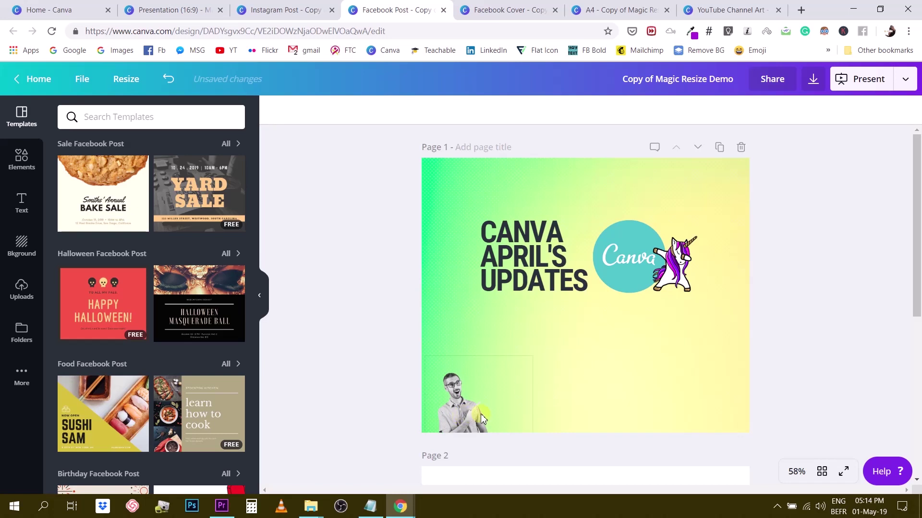
Enlarge the title and logo group and the man photo on the Facebook Post title page
{"action": "left_click", "coordinate": [550, 242]}
{"action": "left_click_drag", "start_coordinate": [528, 274], "coordinate": [324, 283]}
{"action": "left_click_drag", "start_coordinate": [697, 298], "coordinate": [749, 353]}
{"action": "left_click_drag", "start_coordinate": [619, 336], "coordinate": [645, 303]}
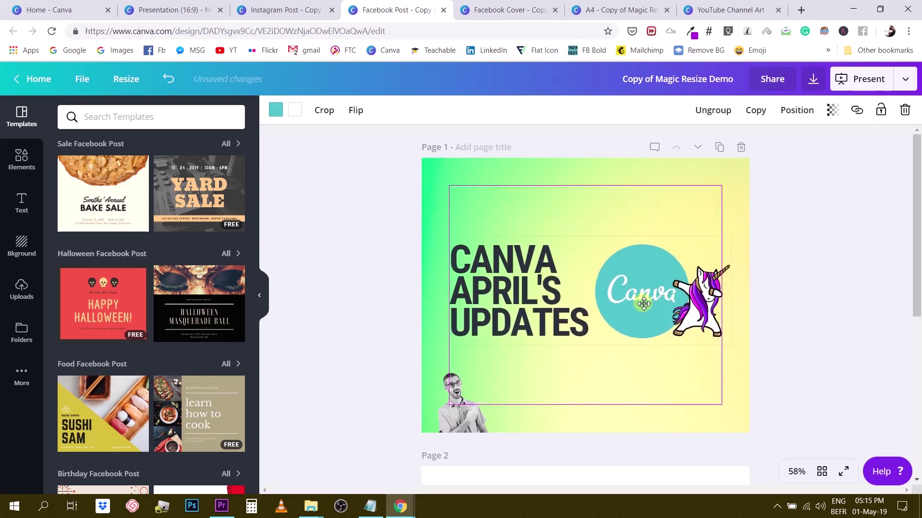
{"action": "left_click", "coordinate": [509, 373]}
{"action": "left_click_drag", "start_coordinate": [533, 356], "coordinate": [695, 309]}
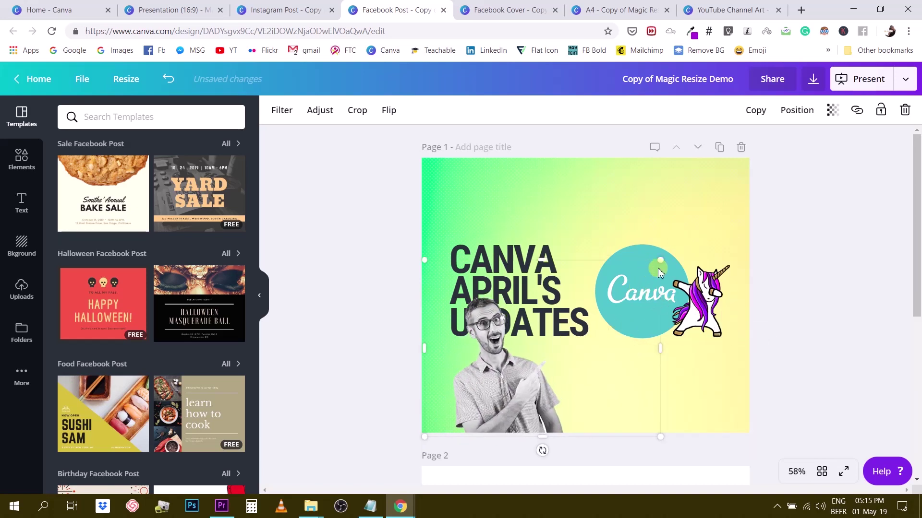
Ungroup the heading, move it lower right, and enlarge the logo and unicorn above it
{"action": "left_click_drag", "start_coordinate": [824, 274], "coordinate": [552, 203]}
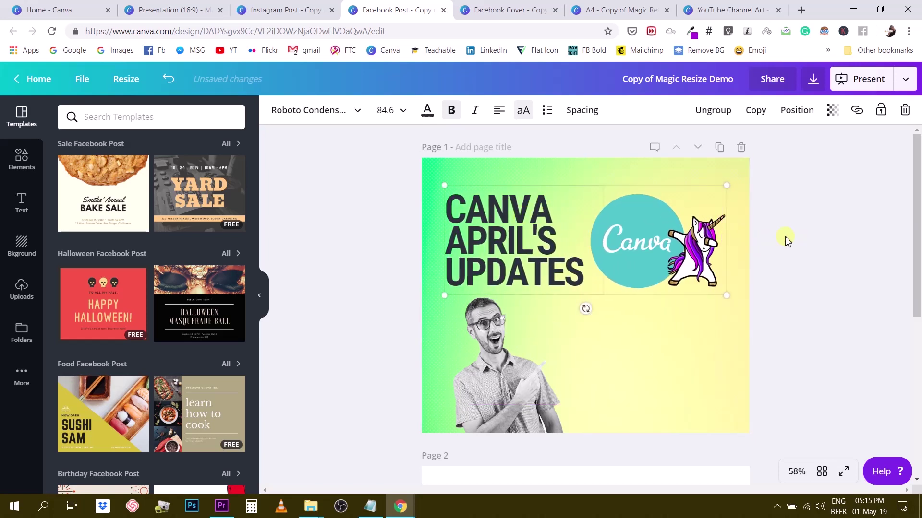
{"action": "left_click", "coordinate": [713, 110]}
{"action": "left_click_drag", "start_coordinate": [496, 226], "coordinate": [637, 355]}
{"action": "left_click_drag", "start_coordinate": [835, 269], "coordinate": [643, 197]}
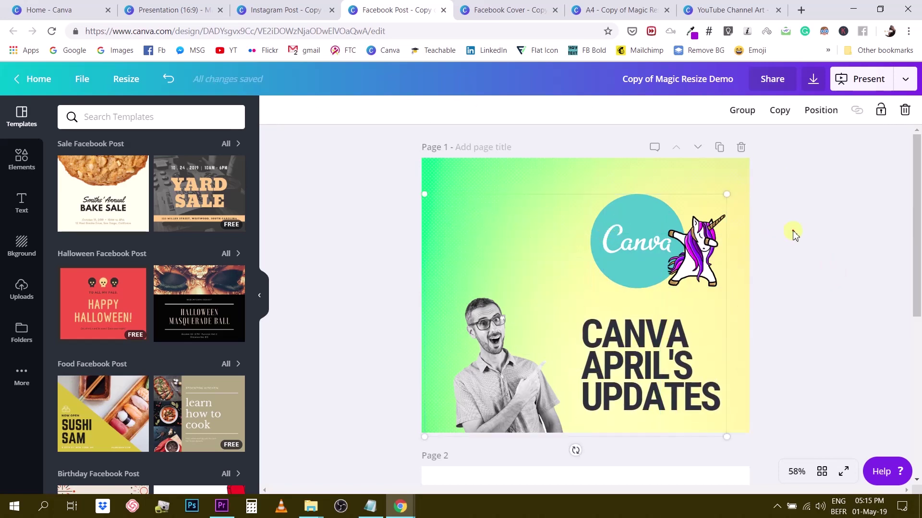
{"action": "left_click_drag", "start_coordinate": [811, 221], "coordinate": [588, 233]}
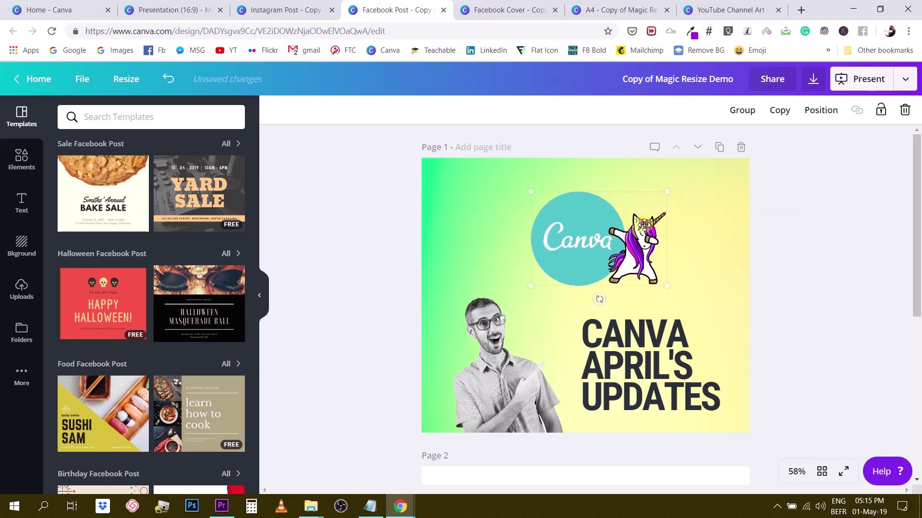
{"action": "left_click_drag", "start_coordinate": [668, 191], "coordinate": [697, 171]}
{"action": "left_click_drag", "start_coordinate": [626, 213], "coordinate": [611, 237]}
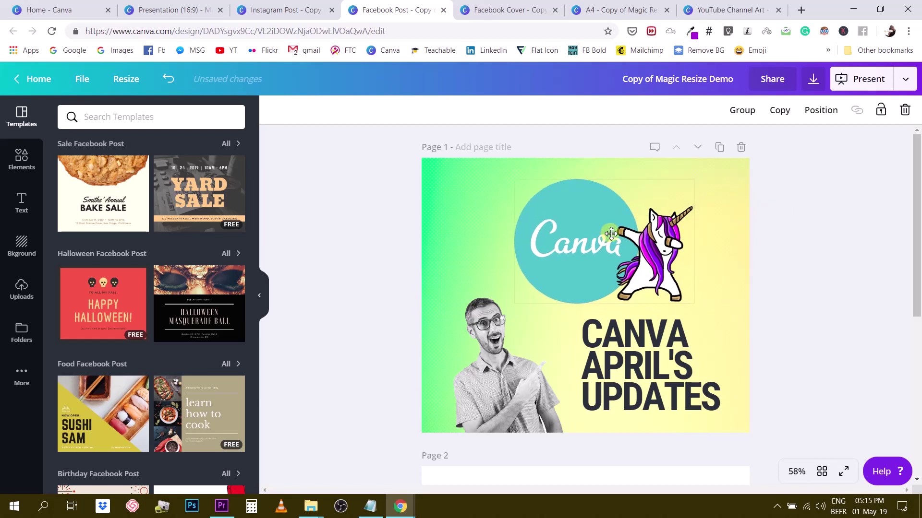
{"action": "left_click", "coordinate": [626, 372]}
{"action": "left_click", "coordinate": [889, 323]}
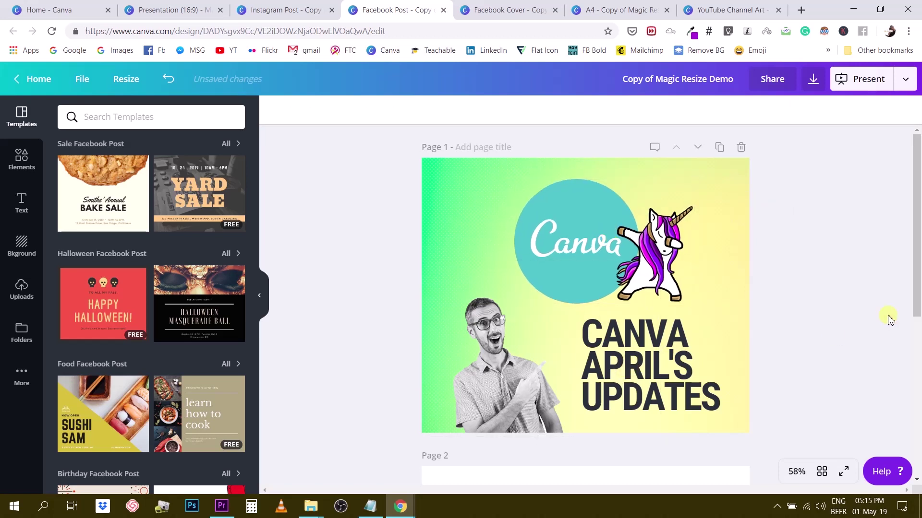
{"action": "scroll", "coordinate": [856, 338], "scroll_direction": "down", "scroll_amount": 5}
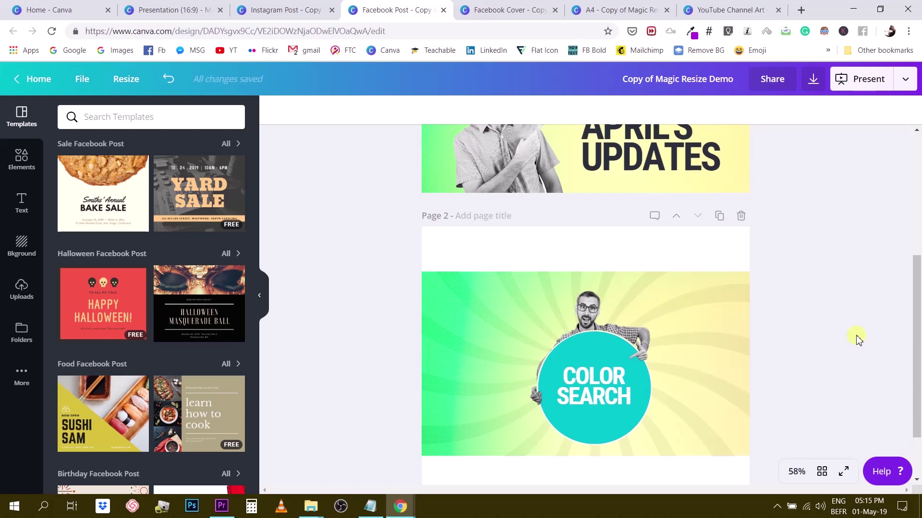
On the Facebook cover, stretch the gradient background out to the left and right page edges
{"action": "left_click", "coordinate": [501, 9]}
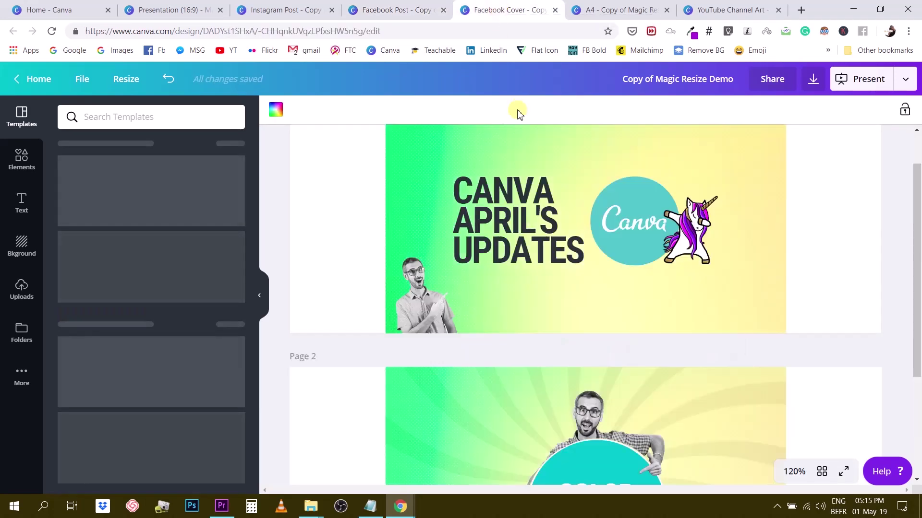
{"action": "left_click", "coordinate": [395, 247]}
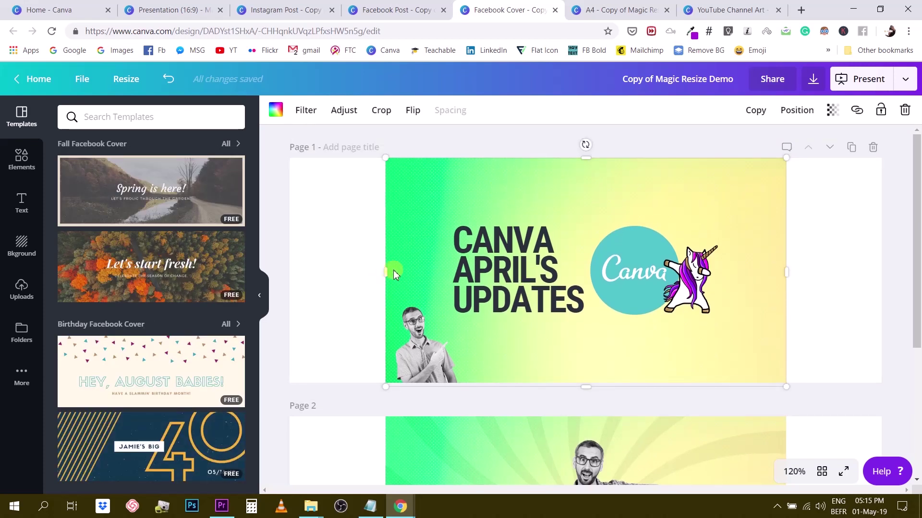
{"action": "left_click_drag", "start_coordinate": [389, 272], "coordinate": [287, 271]}
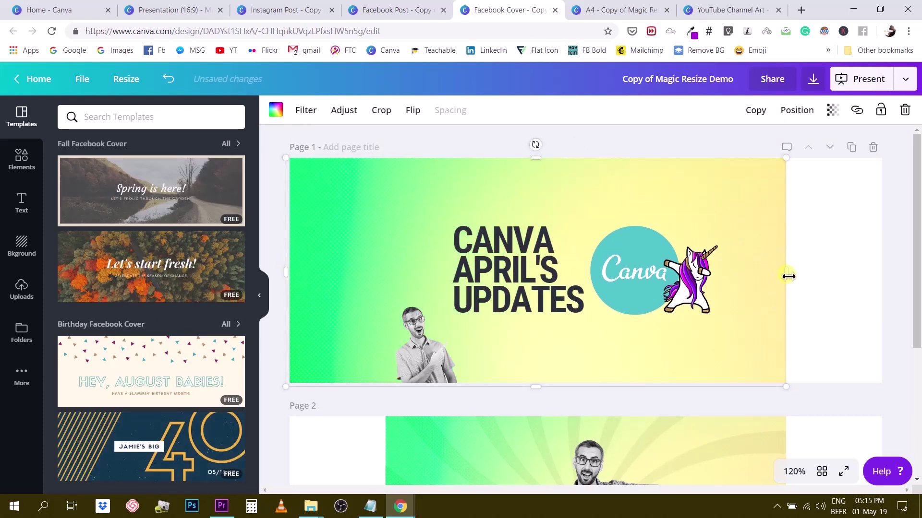
{"action": "left_click_drag", "start_coordinate": [787, 276], "coordinate": [889, 274]}
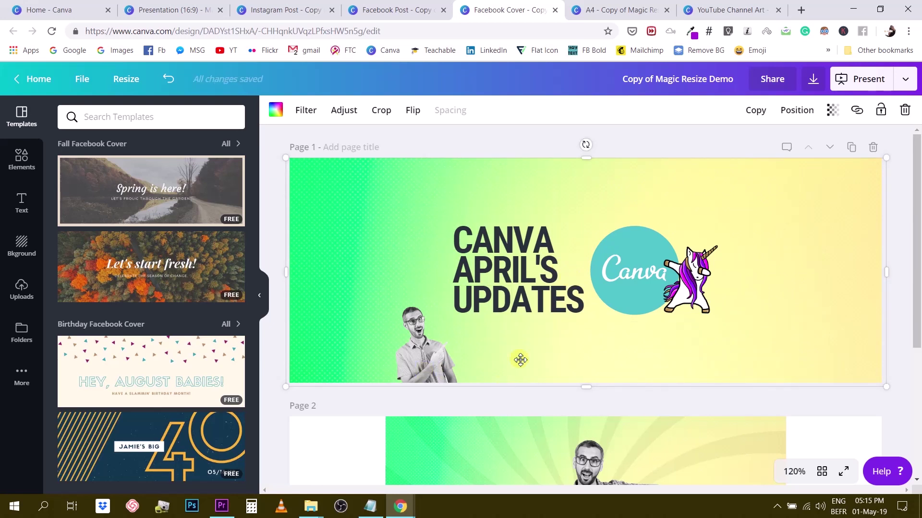
Nudge the man photo slightly right, check the background's fit, then move to the A4 version
{"action": "left_click_drag", "start_coordinate": [423, 367], "coordinate": [452, 366]}
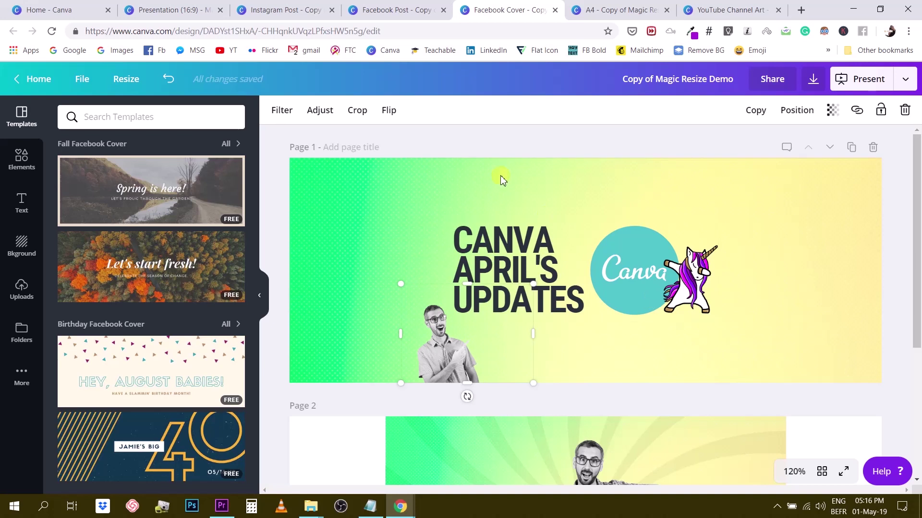
{"action": "left_click_drag", "start_coordinate": [407, 147], "coordinate": [708, 181]}
{"action": "left_click", "coordinate": [708, 181]}
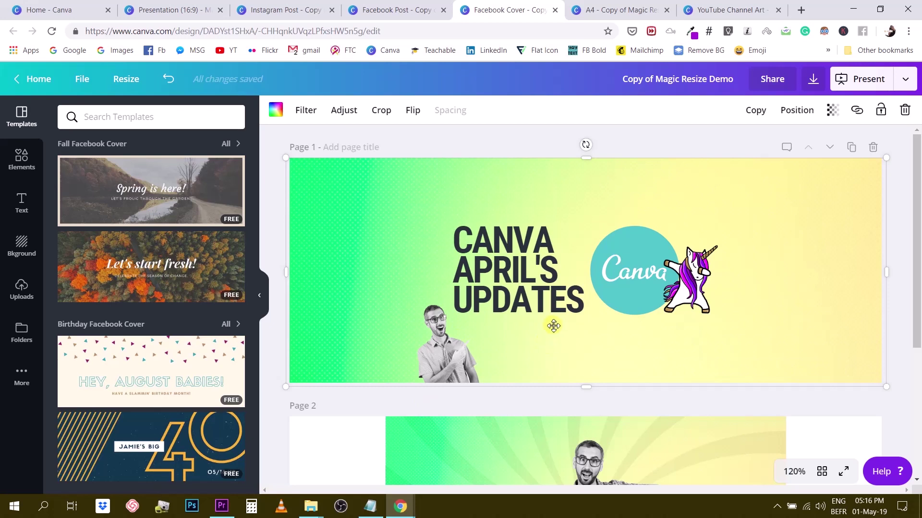
{"action": "left_click", "coordinate": [638, 11]}
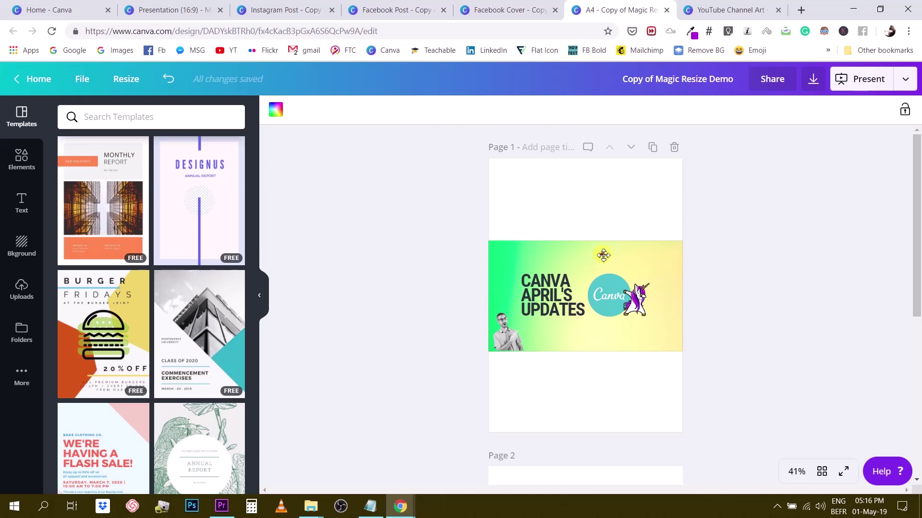
Stretch the A4 gradient image to the page's top and bottom edges and lift the title group
{"action": "left_click", "coordinate": [604, 257]}
{"action": "left_click_drag", "start_coordinate": [586, 240], "coordinate": [584, 157]}
{"action": "left_click_drag", "start_coordinate": [590, 370], "coordinate": [596, 436]}
{"action": "left_click_drag", "start_coordinate": [564, 296], "coordinate": [567, 221]}
Enlarge the man photo, shift it up, and settle the title group just above it
{"action": "left_click", "coordinate": [508, 334]}
{"action": "left_click_drag", "start_coordinate": [525, 354], "coordinate": [676, 454]}
{"action": "left_click_drag", "start_coordinate": [682, 305], "coordinate": [742, 236]}
{"action": "left_click_drag", "start_coordinate": [565, 404], "coordinate": [543, 380]}
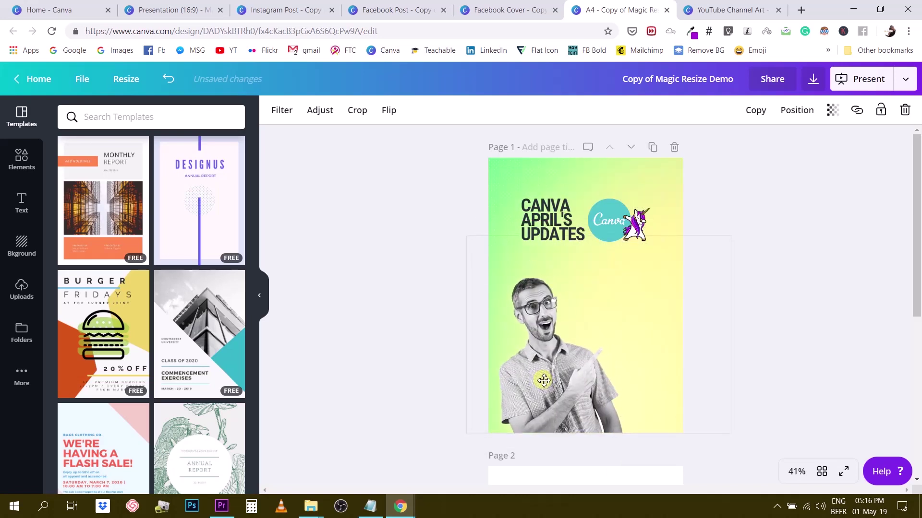
{"action": "left_click", "coordinate": [794, 214]}
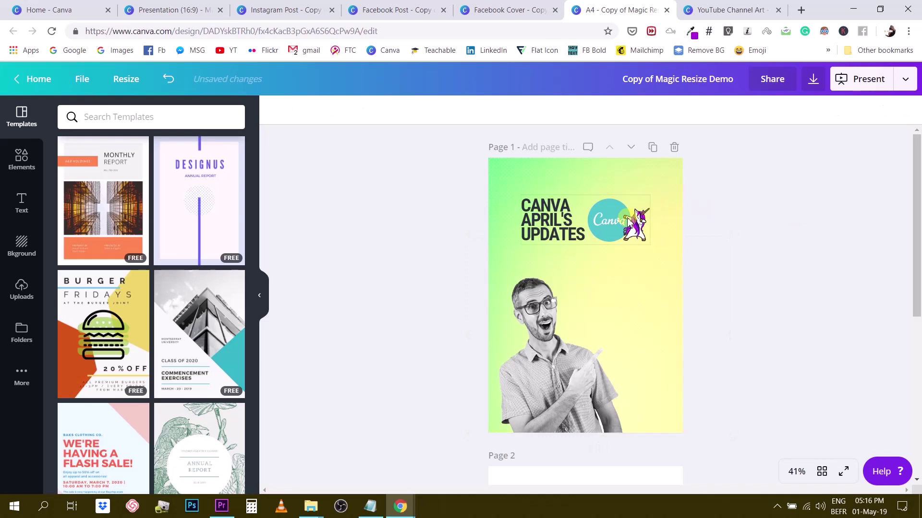
{"action": "left_click_drag", "start_coordinate": [629, 222], "coordinate": [649, 249]}
{"action": "left_click_drag", "start_coordinate": [595, 276], "coordinate": [617, 267]}
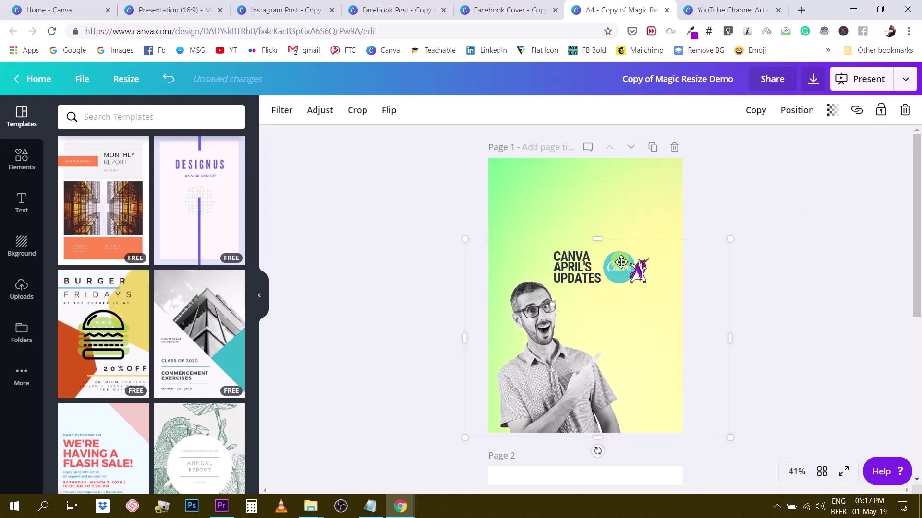
{"action": "left_click", "coordinate": [785, 210]}
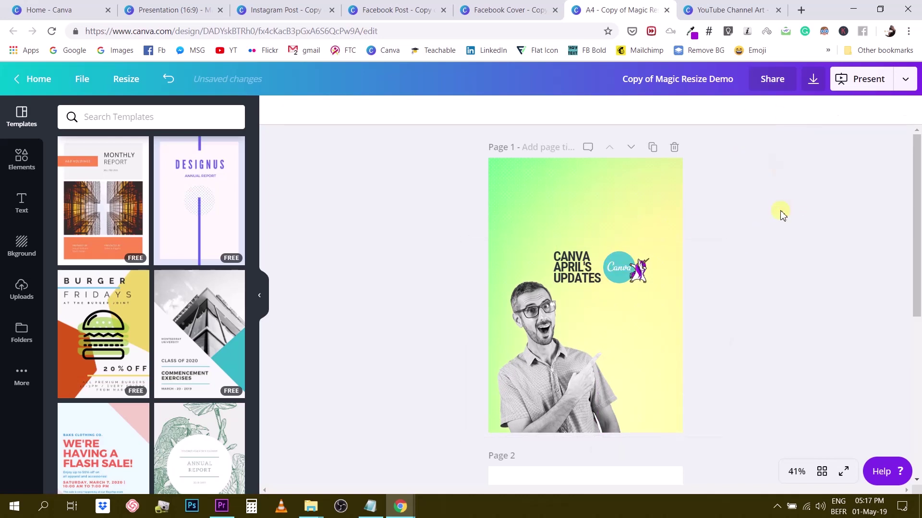
{"action": "left_click", "coordinate": [720, 10]}
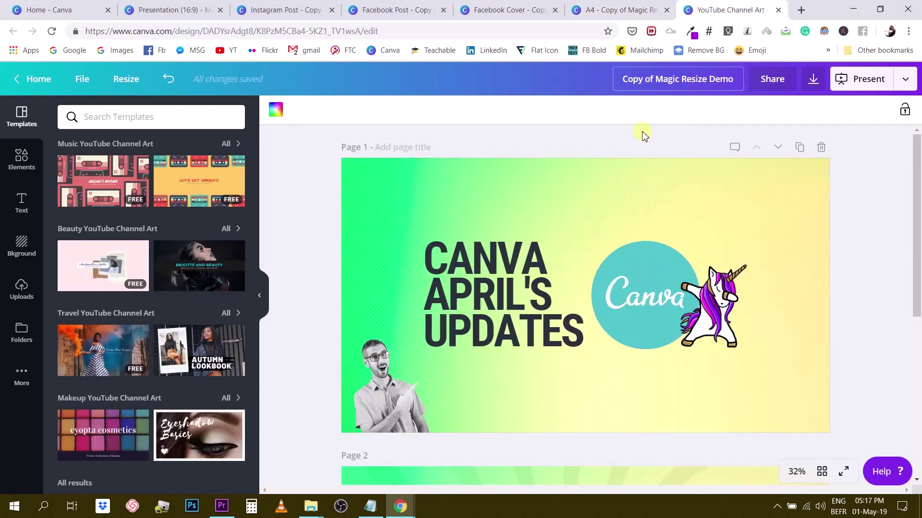